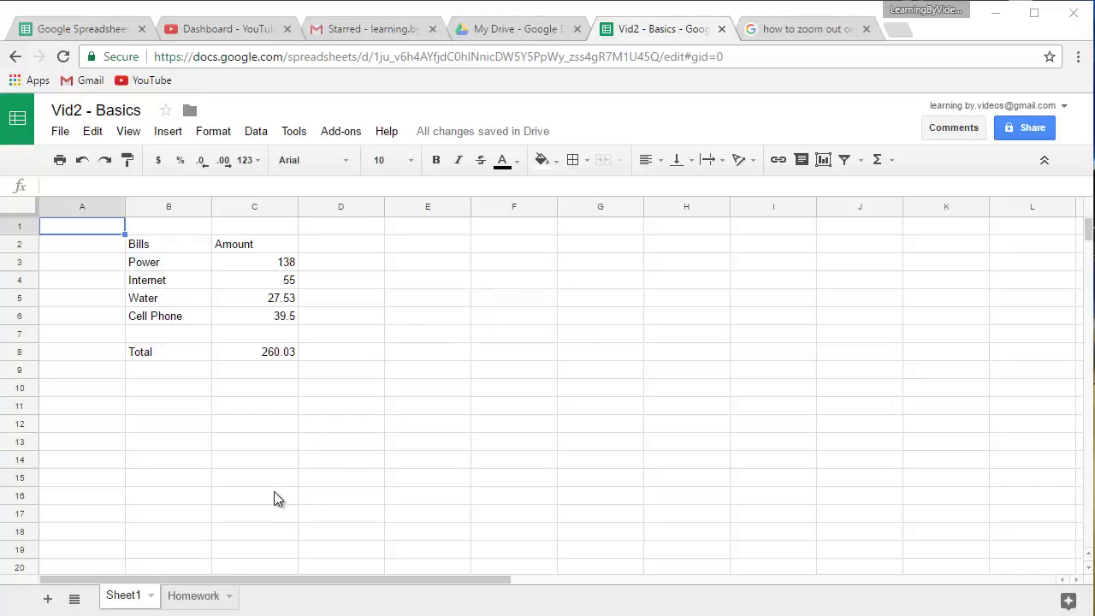
Review the Power bill, its amount and the formula behind the Total on Sheet1.
{"action": "left_click", "coordinate": [184, 268]}
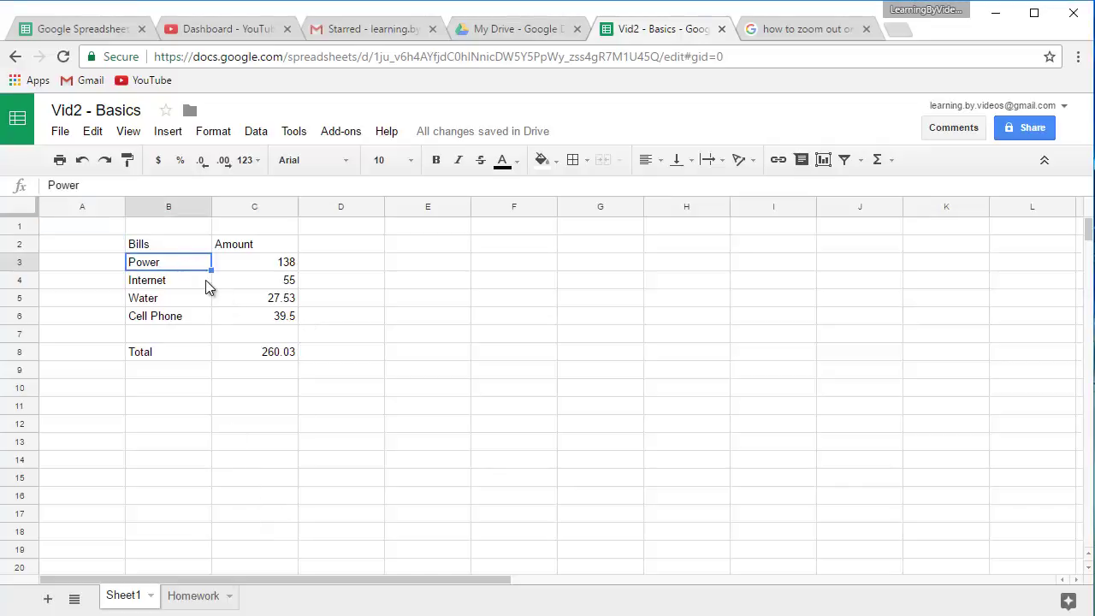
{"action": "left_click", "coordinate": [275, 265]}
{"action": "left_click_drag", "start_coordinate": [183, 359], "coordinate": [282, 361]}
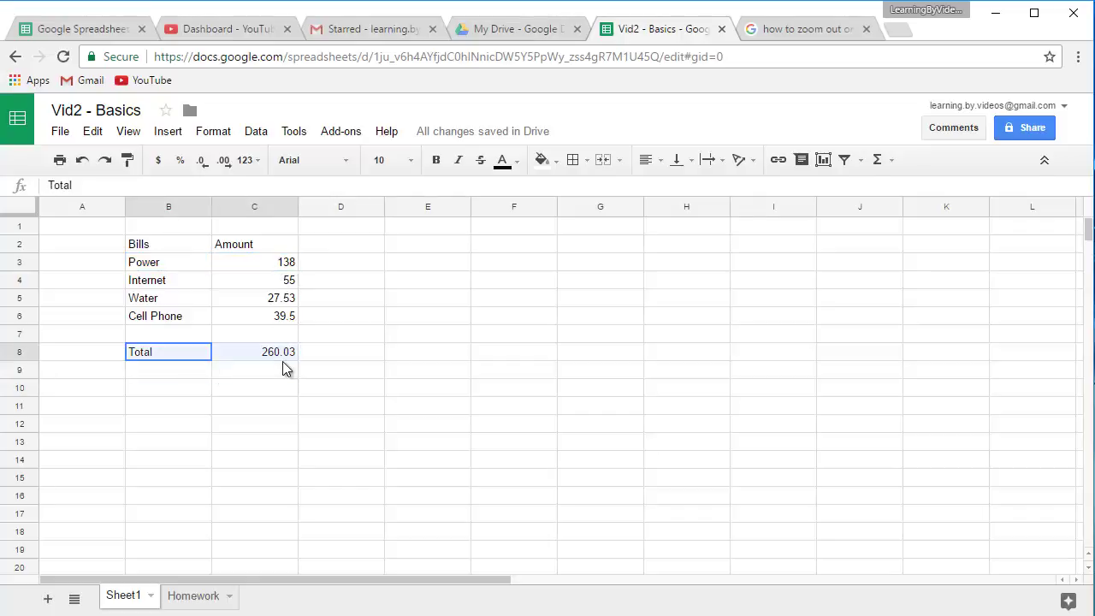
{"action": "left_click", "coordinate": [285, 352]}
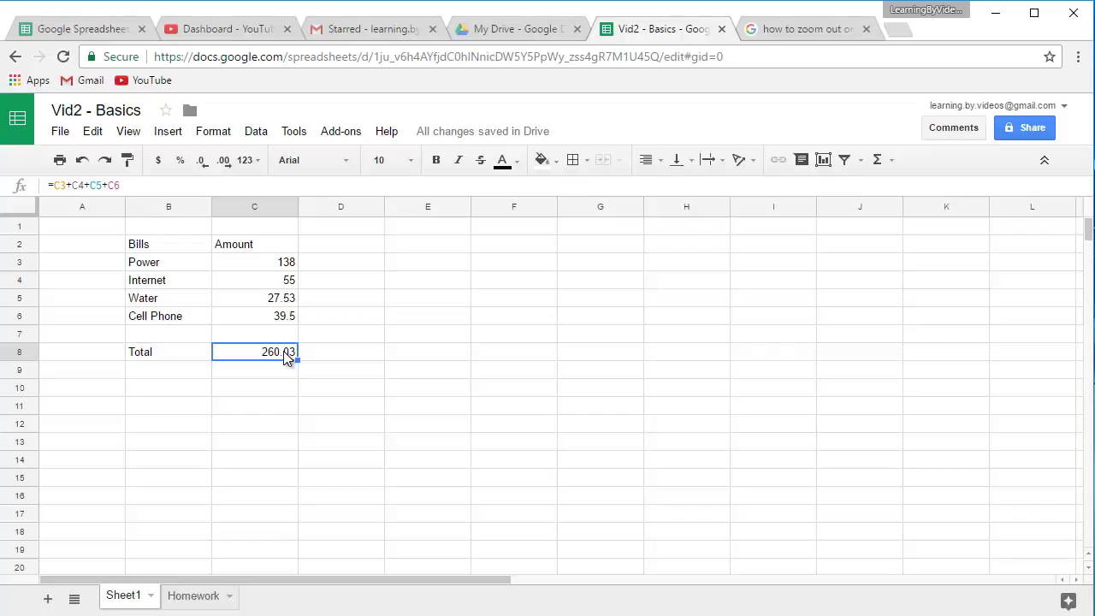
Open the Homework sheet and examine its bill names, amounts and Total row.
{"action": "left_click", "coordinate": [196, 598]}
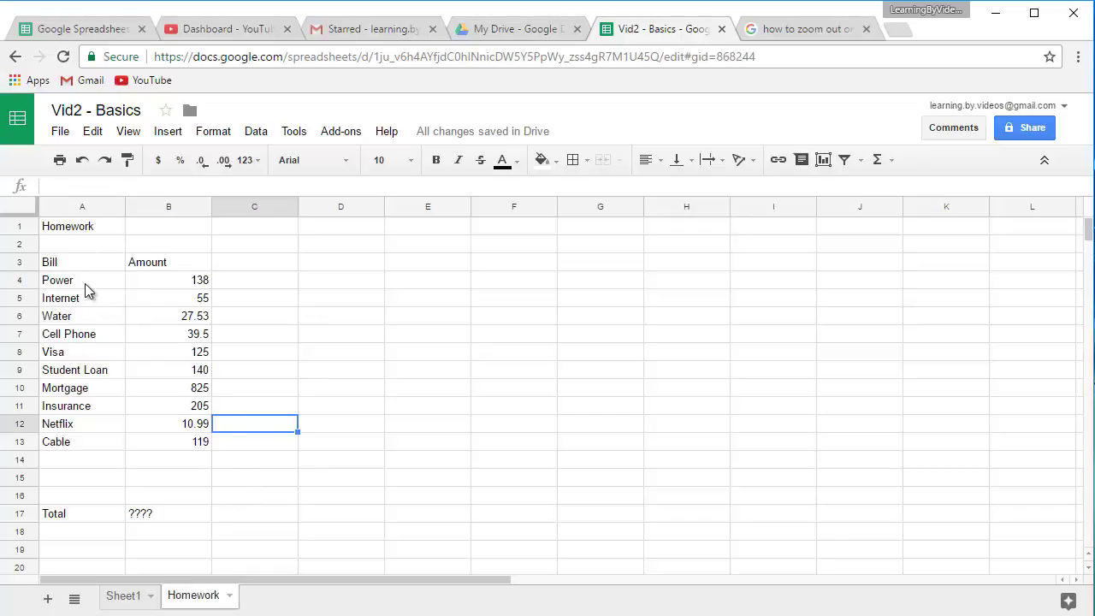
{"action": "left_click_drag", "start_coordinate": [86, 283], "coordinate": [89, 437]}
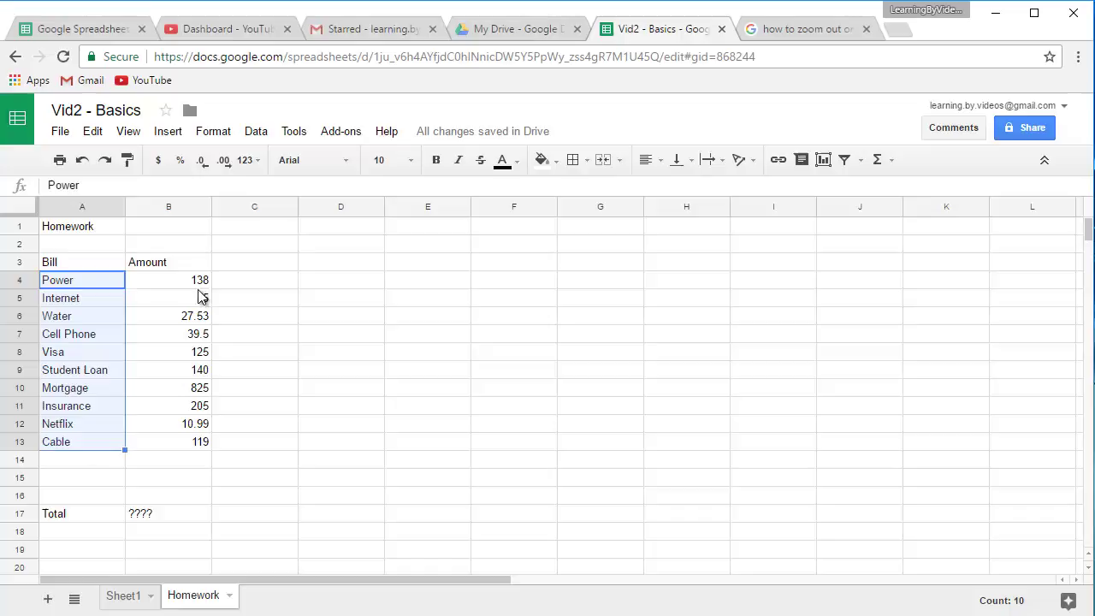
{"action": "left_click_drag", "start_coordinate": [201, 283], "coordinate": [190, 439]}
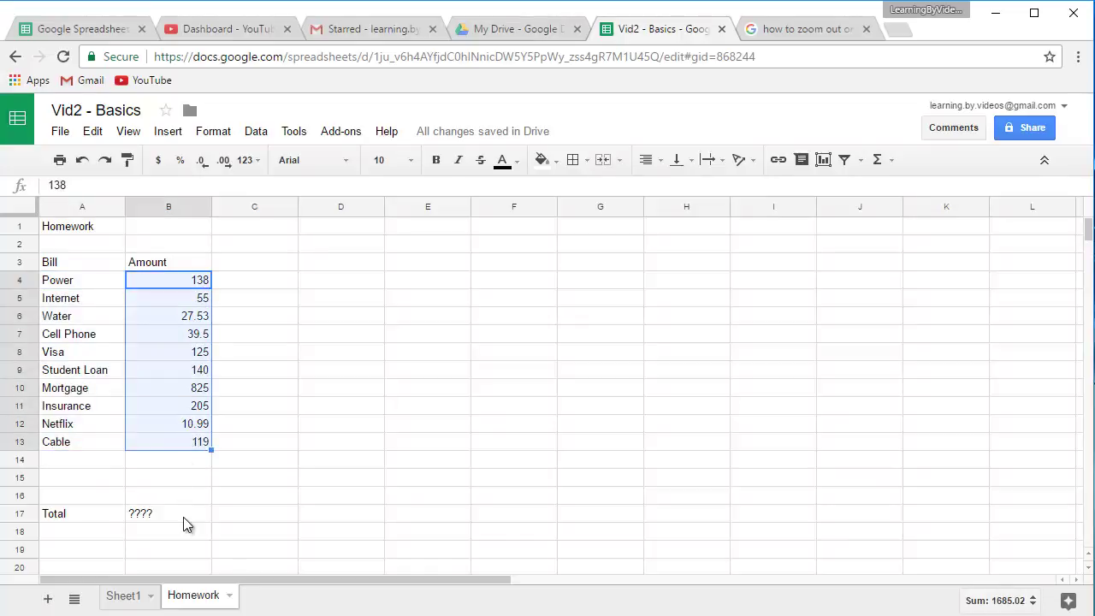
{"action": "left_click_drag", "start_coordinate": [101, 514], "coordinate": [144, 520]}
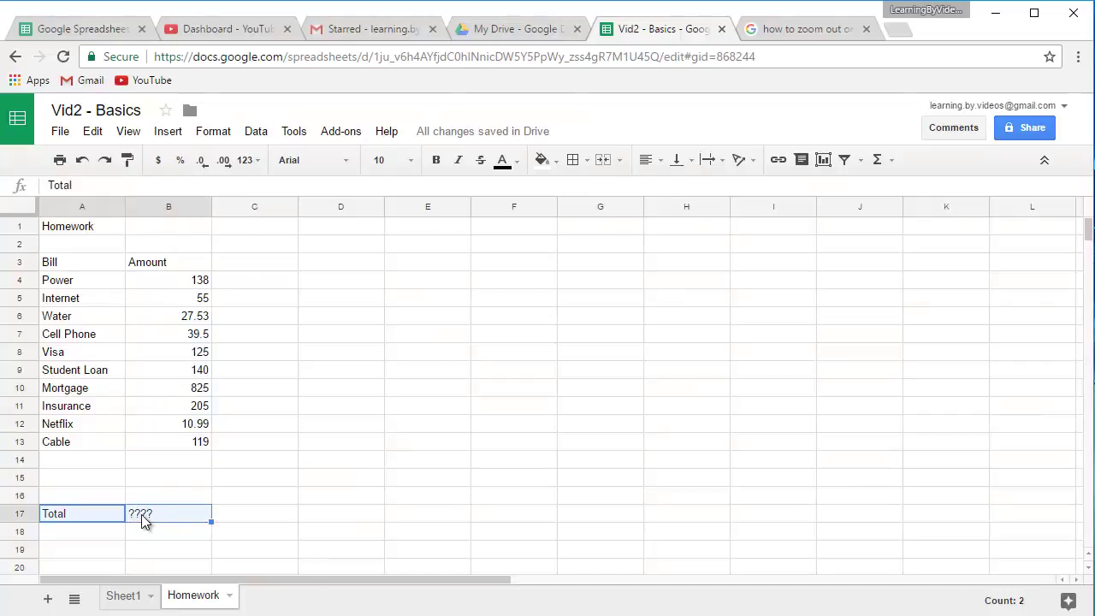
Enter a formula in Homework cell B17 that adds each amount from B4 through B13 individually with plus signs.
{"action": "left_click", "coordinate": [182, 517]}
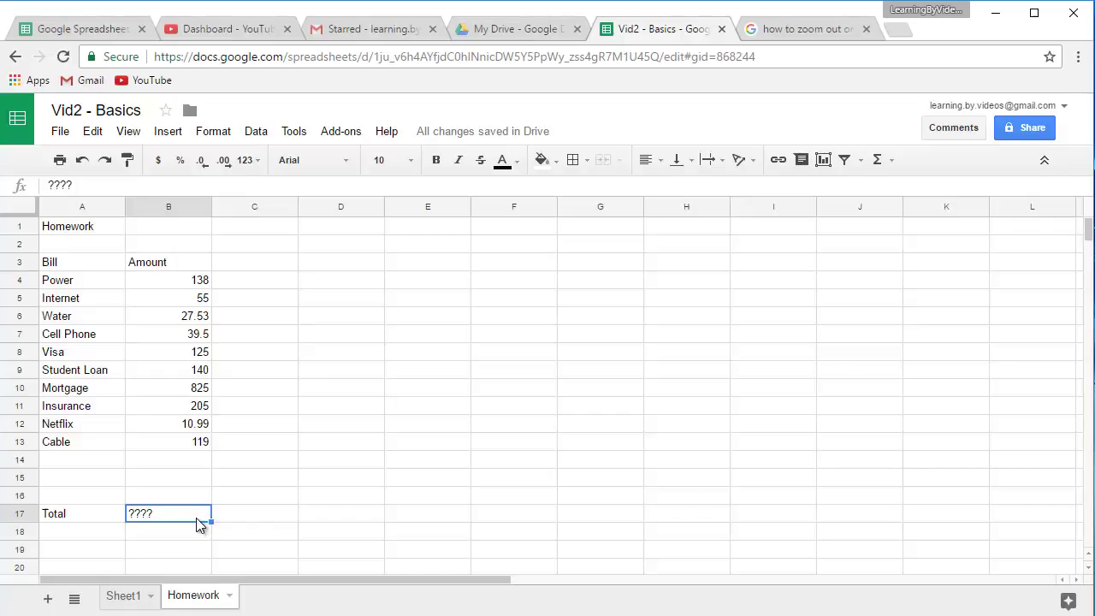
{"action": "type", "text": "="}
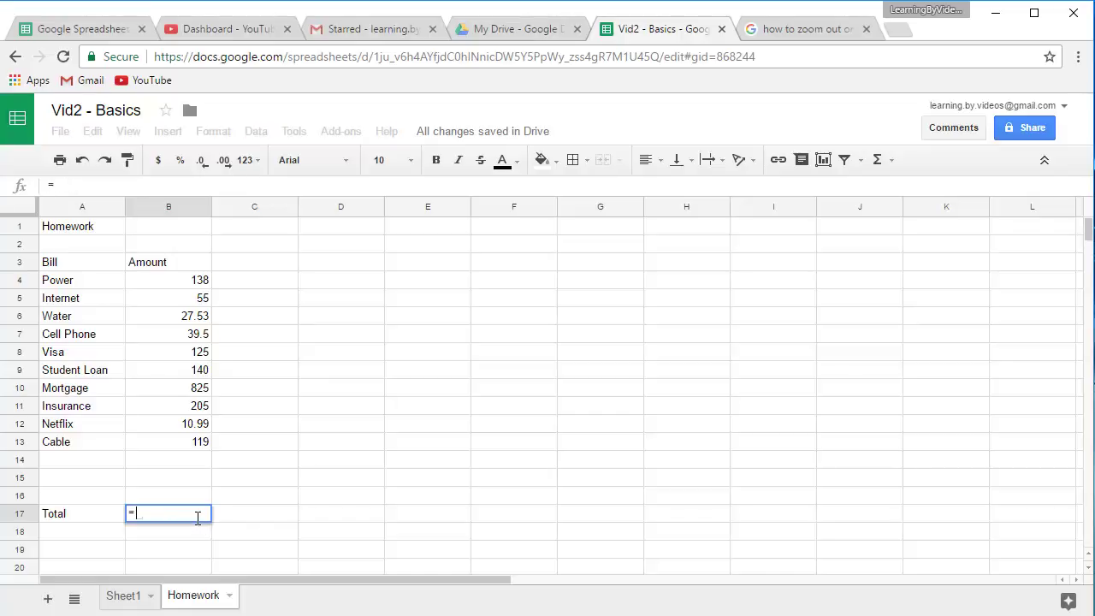
{"action": "left_click", "coordinate": [195, 282]}
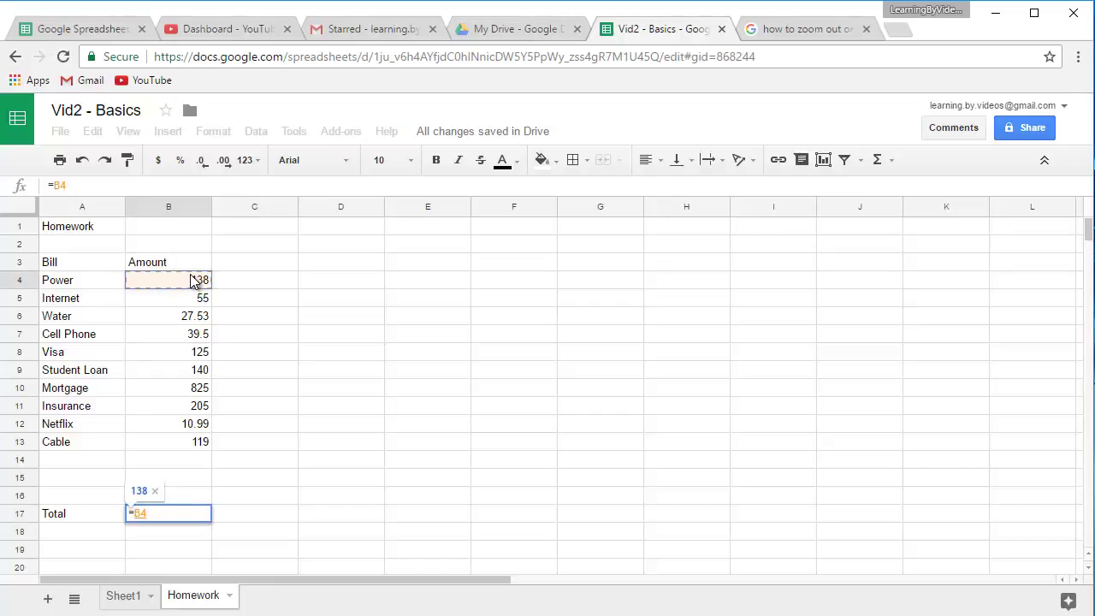
{"action": "type", "text": "+"}
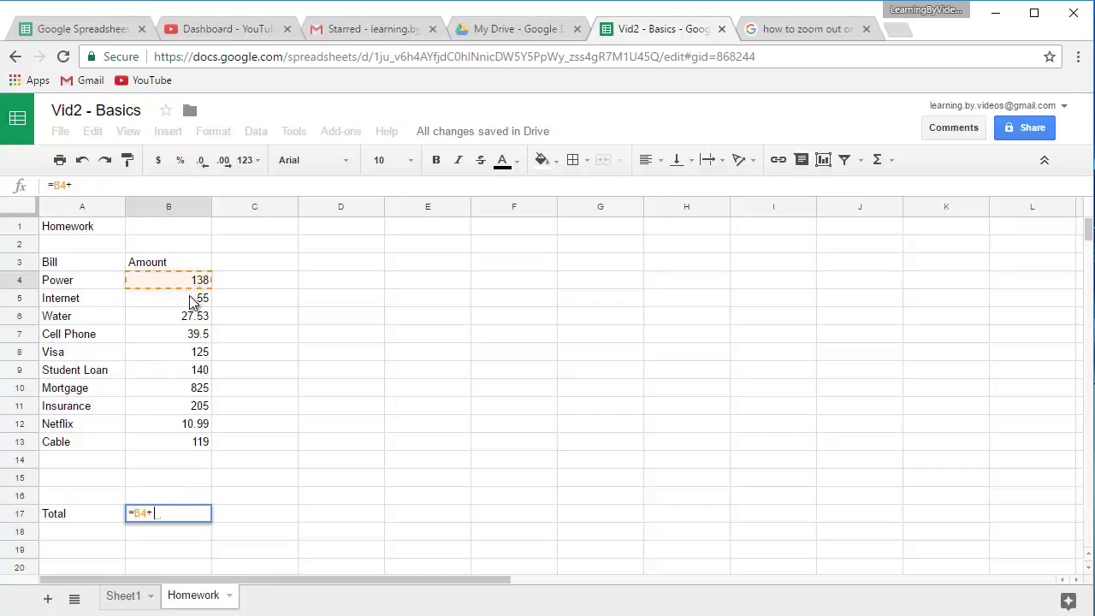
{"action": "left_click", "coordinate": [192, 301]}
{"action": "type", "text": "+"}
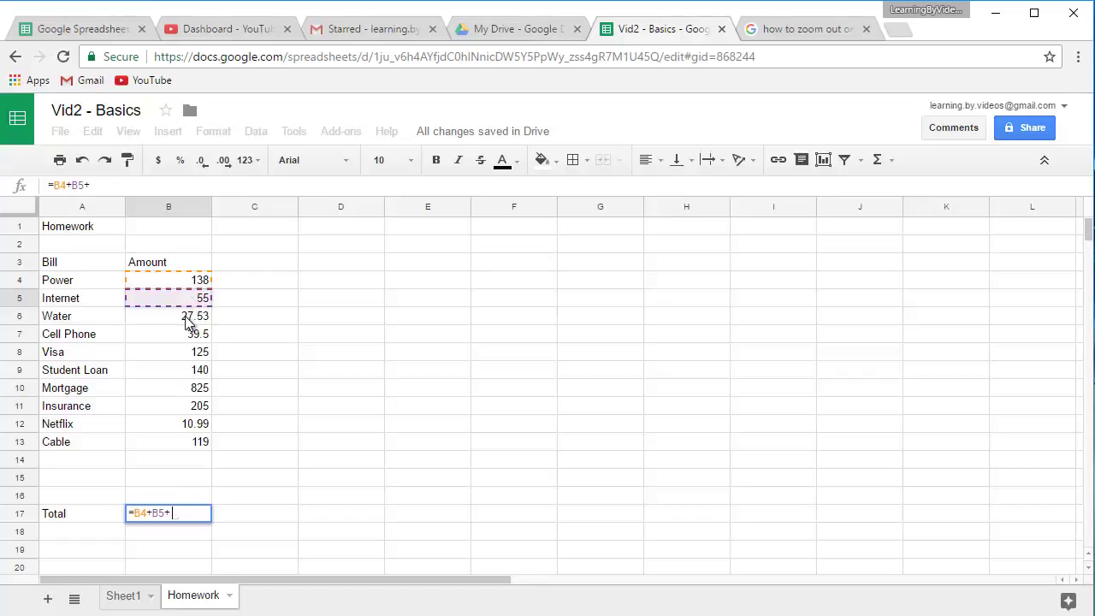
{"action": "left_click", "coordinate": [189, 318]}
{"action": "type", "text": "+"}
{"action": "left_click", "coordinate": [188, 336]}
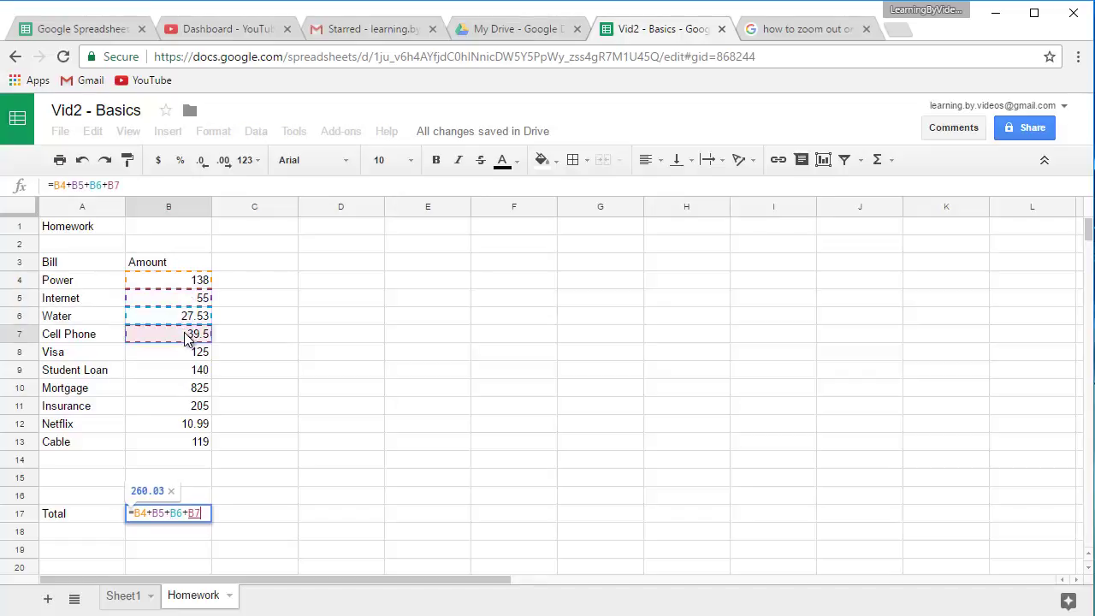
{"action": "type", "text": "+"}
{"action": "left_click", "coordinate": [182, 357]}
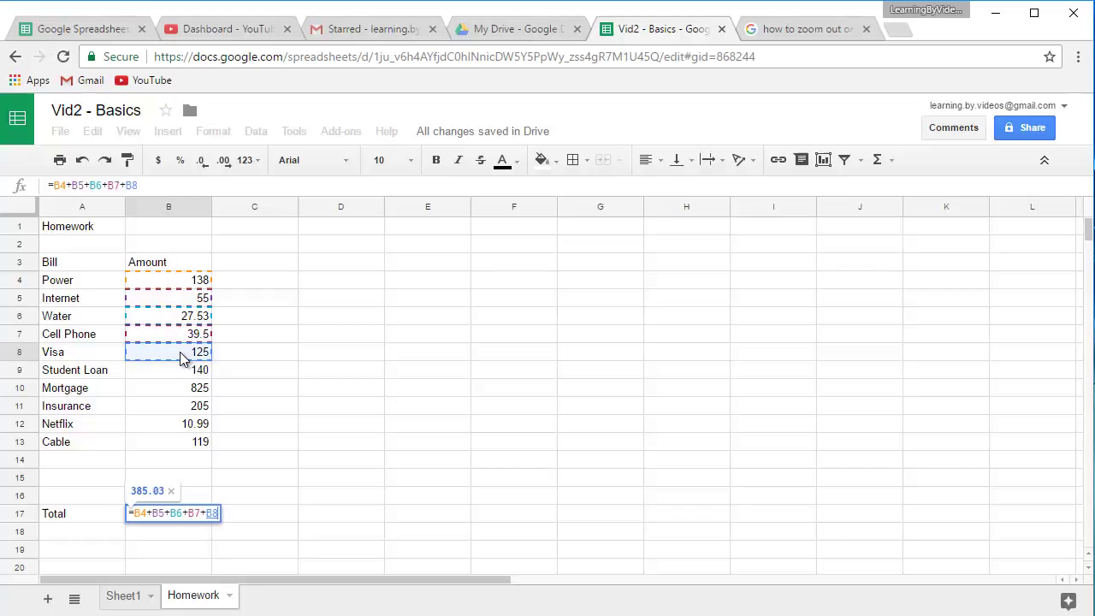
{"action": "type", "text": "+"}
{"action": "left_click", "coordinate": [184, 371]}
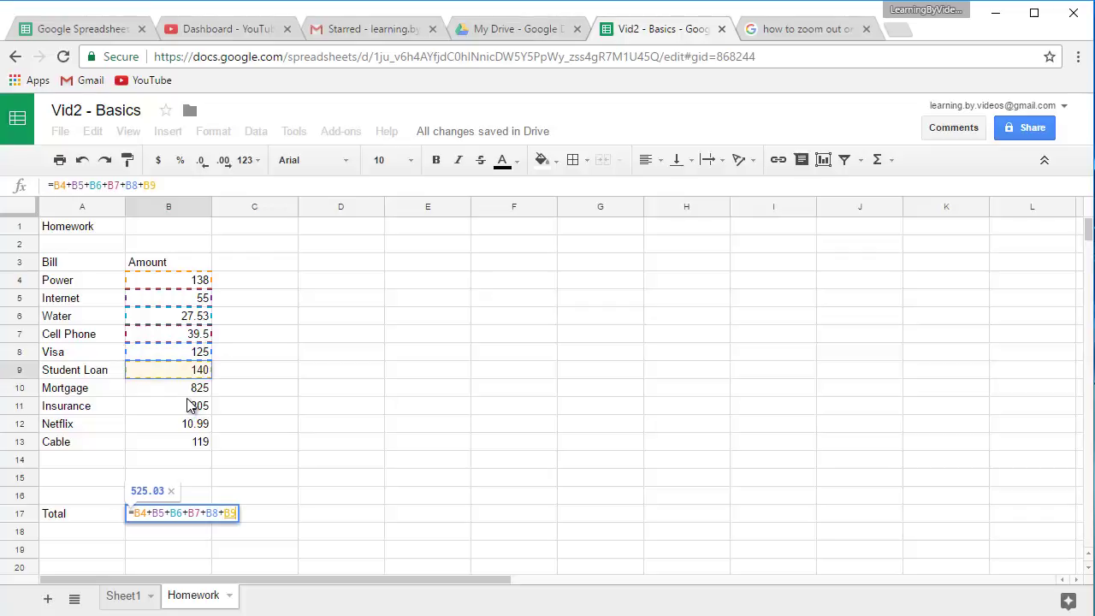
{"action": "type", "text": "+"}
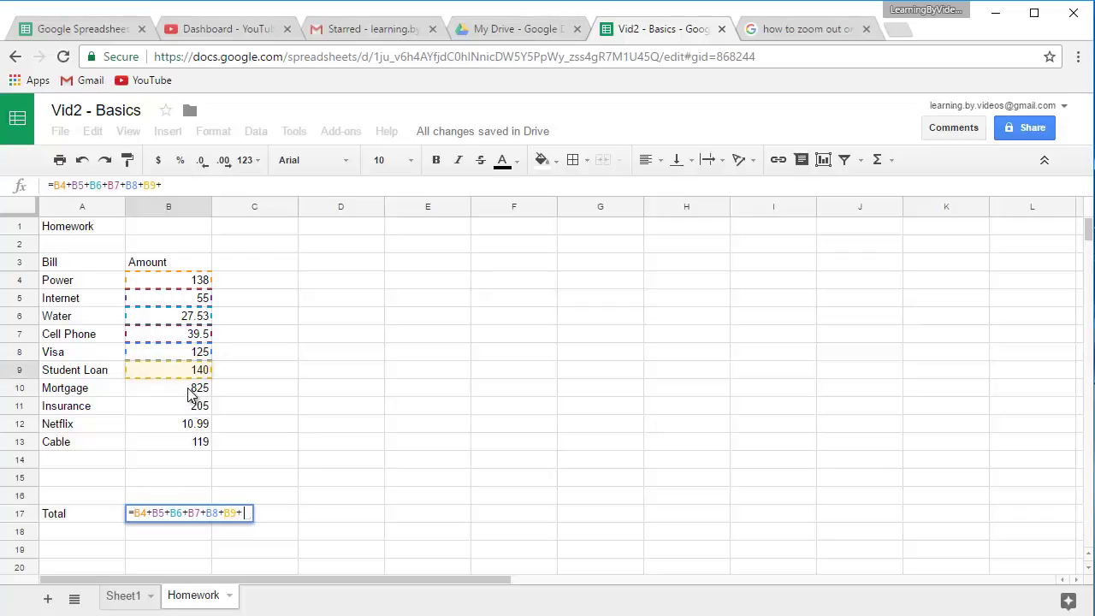
{"action": "left_click", "coordinate": [188, 389]}
{"action": "type", "text": "+"}
{"action": "left_click", "coordinate": [188, 407]}
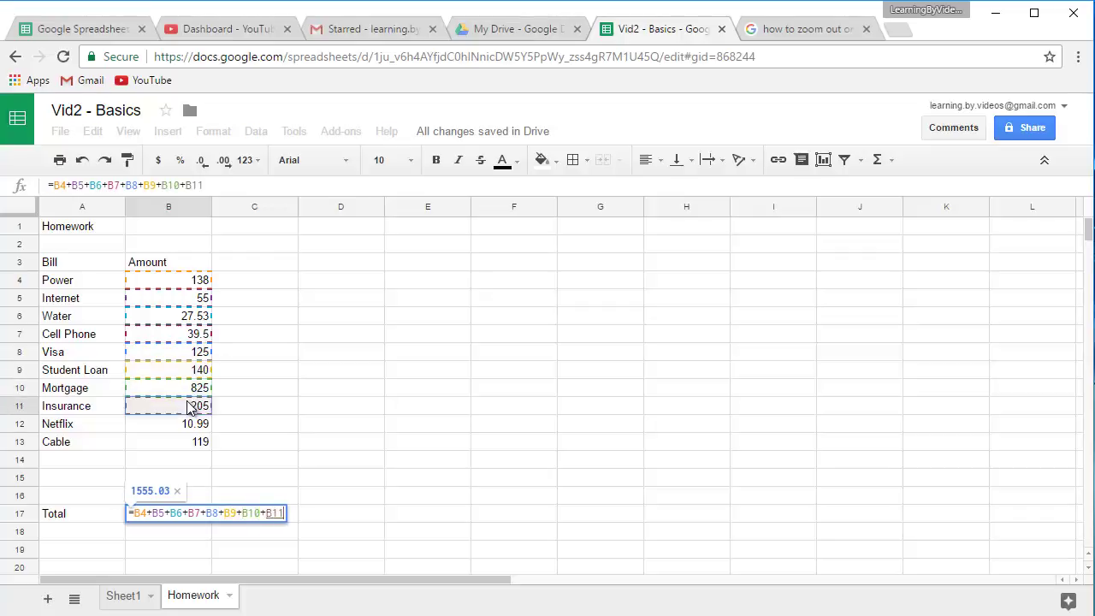
{"action": "type", "text": "+"}
{"action": "left_click", "coordinate": [184, 425]}
{"action": "type", "text": "+"}
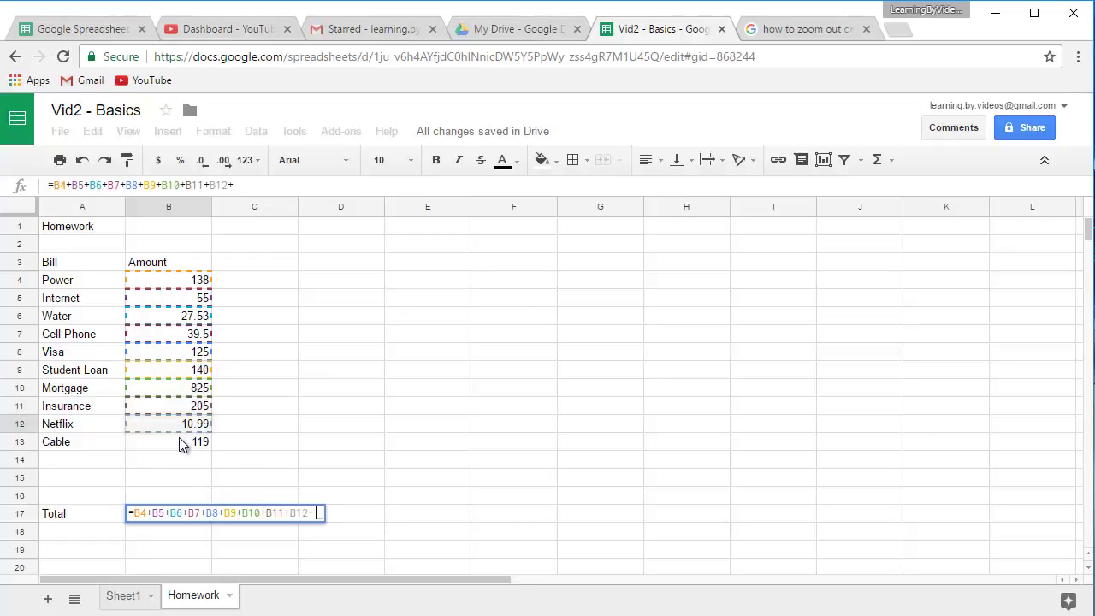
{"action": "left_click", "coordinate": [182, 443]}
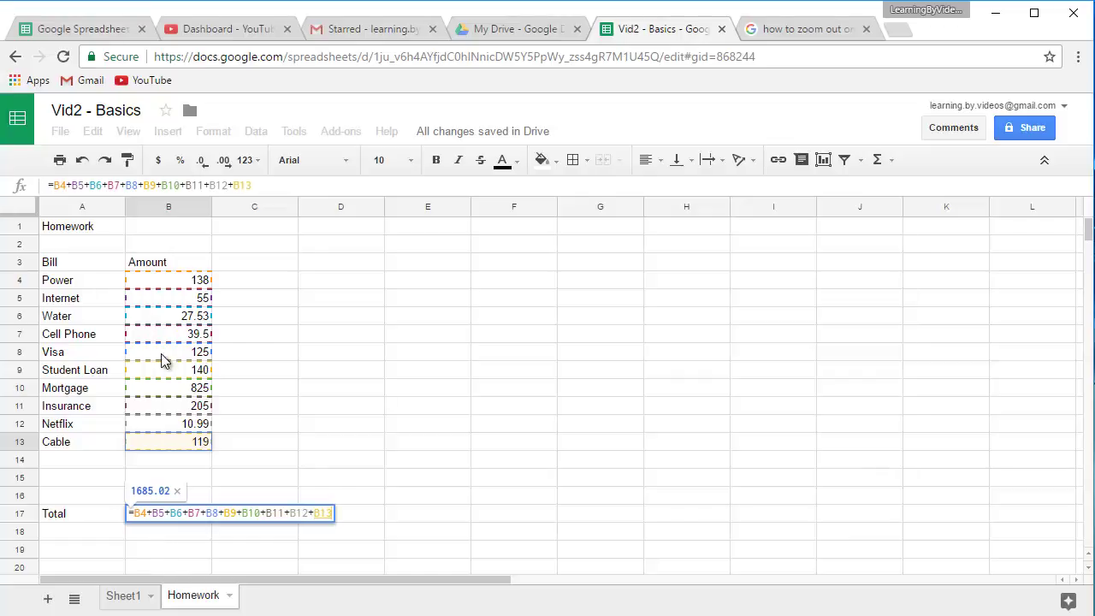
{"action": "key", "text": "Return"}
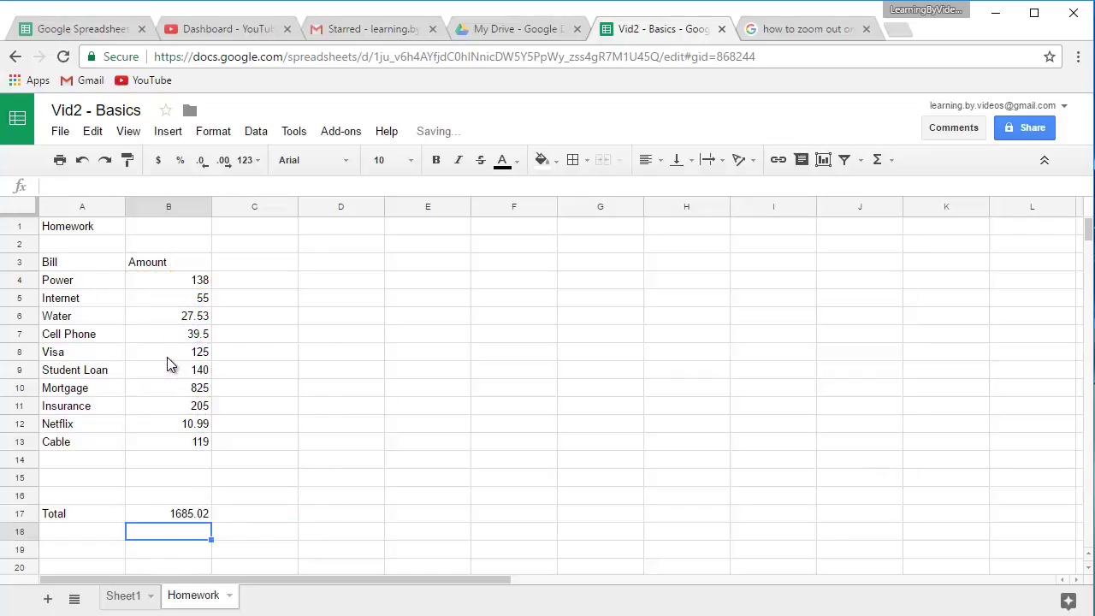
Clear the formula in total cell B17 and begin a SUM function there.
{"action": "left_click", "coordinate": [202, 519]}
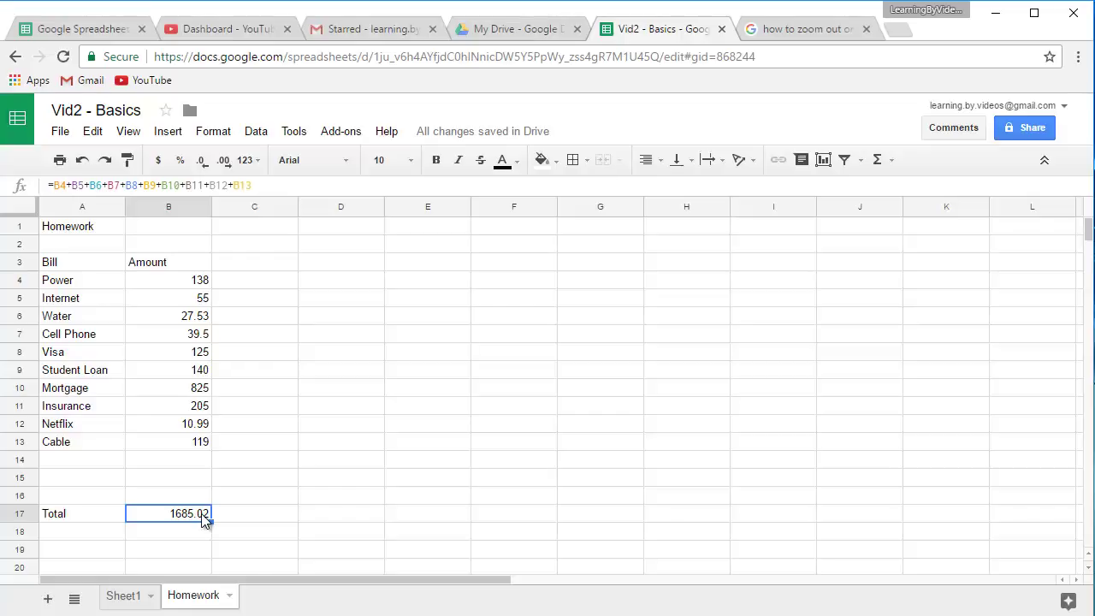
{"action": "key", "text": "Delete"}
{"action": "type", "text": "="}
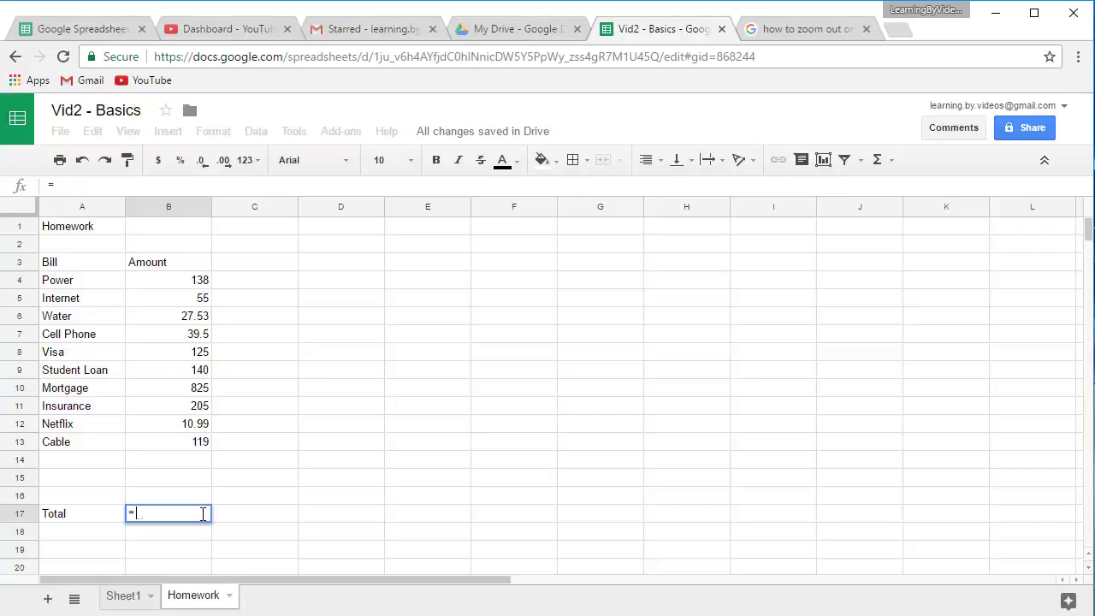
{"action": "type", "text": "sum"}
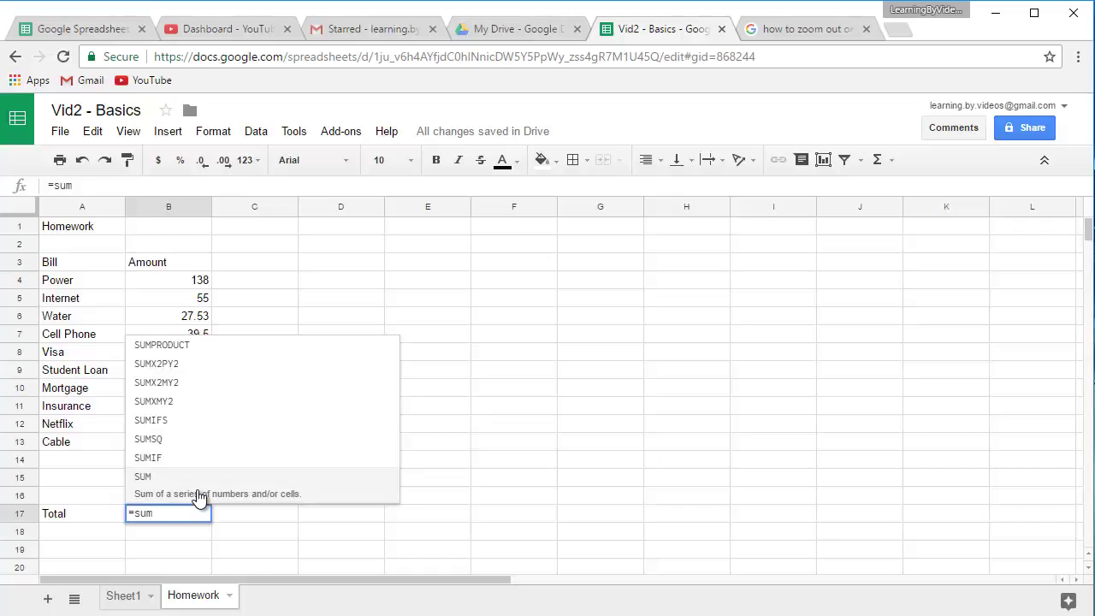
{"action": "left_click", "coordinate": [330, 483]}
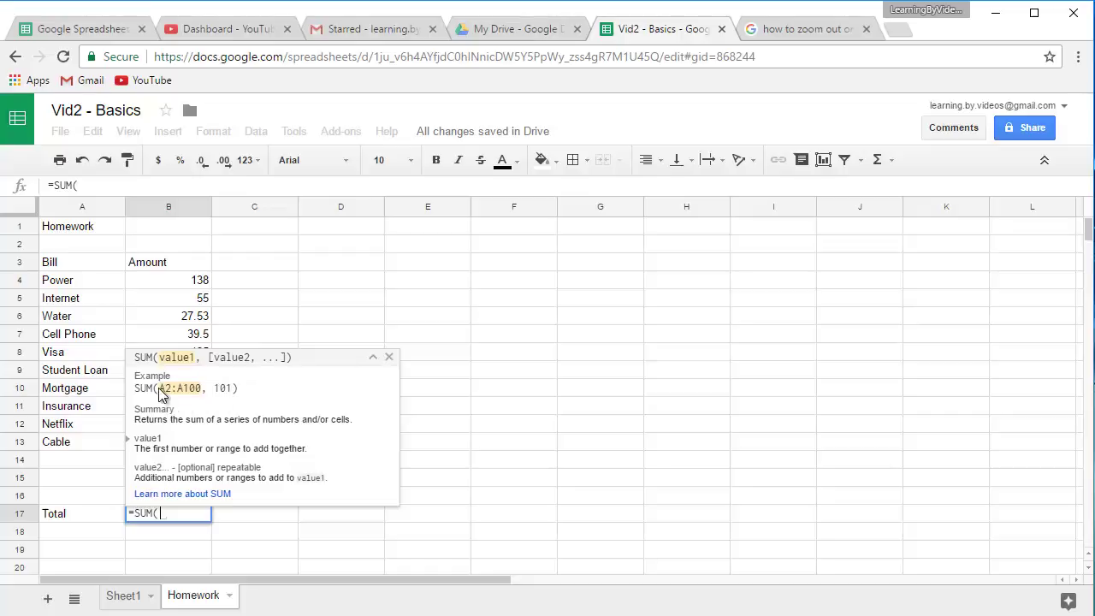
Examine the example range A2:A100 in the SUM function help and dismiss the help.
{"action": "left_click_drag", "start_coordinate": [160, 389], "coordinate": [200, 391]}
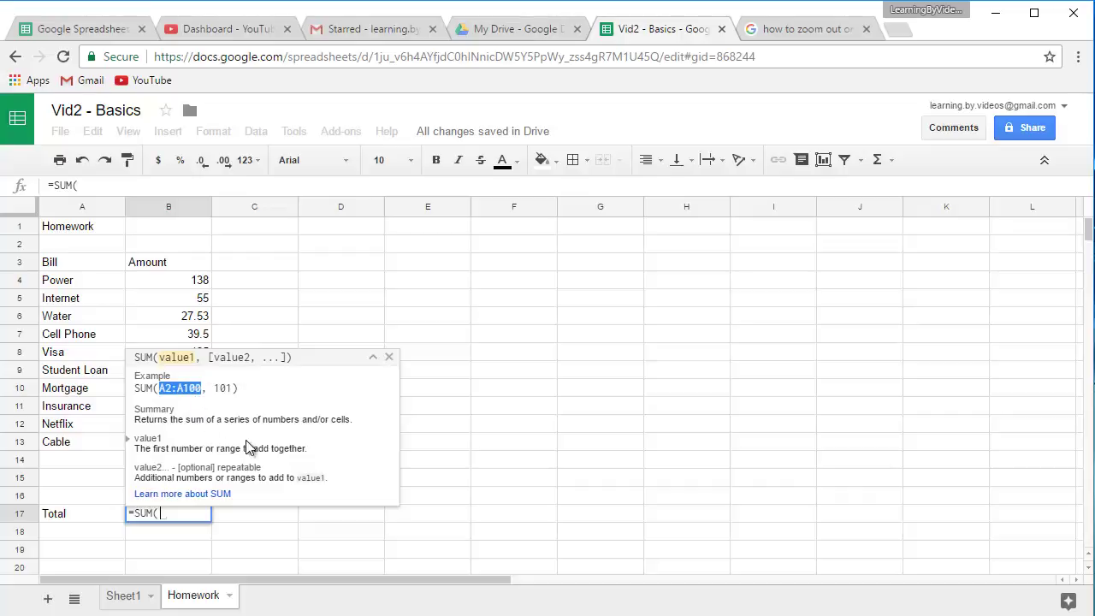
{"action": "left_click", "coordinate": [190, 512]}
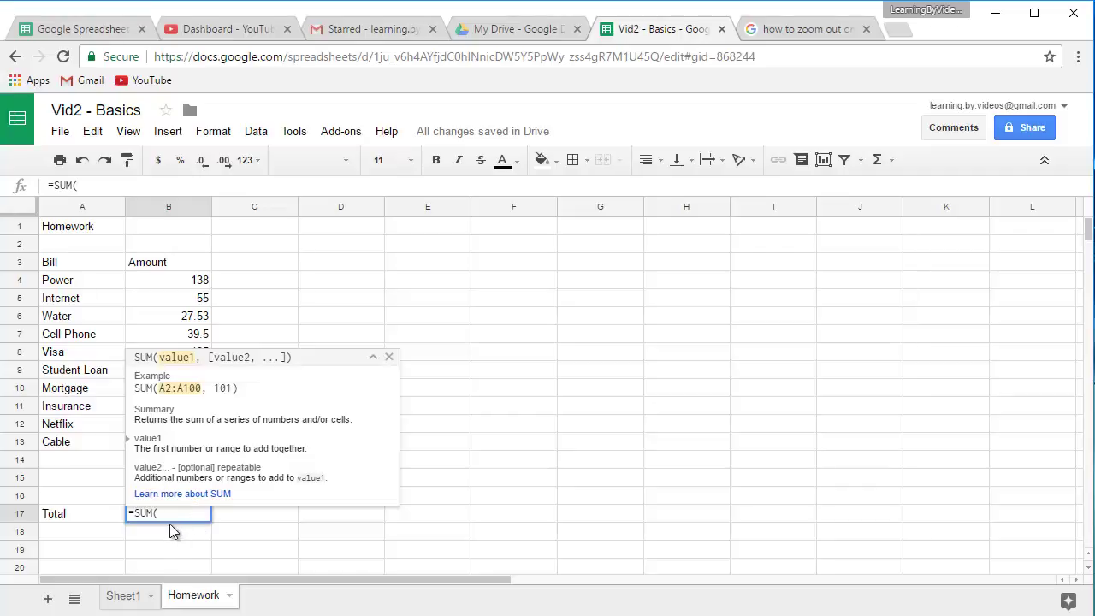
{"action": "left_click", "coordinate": [388, 357]}
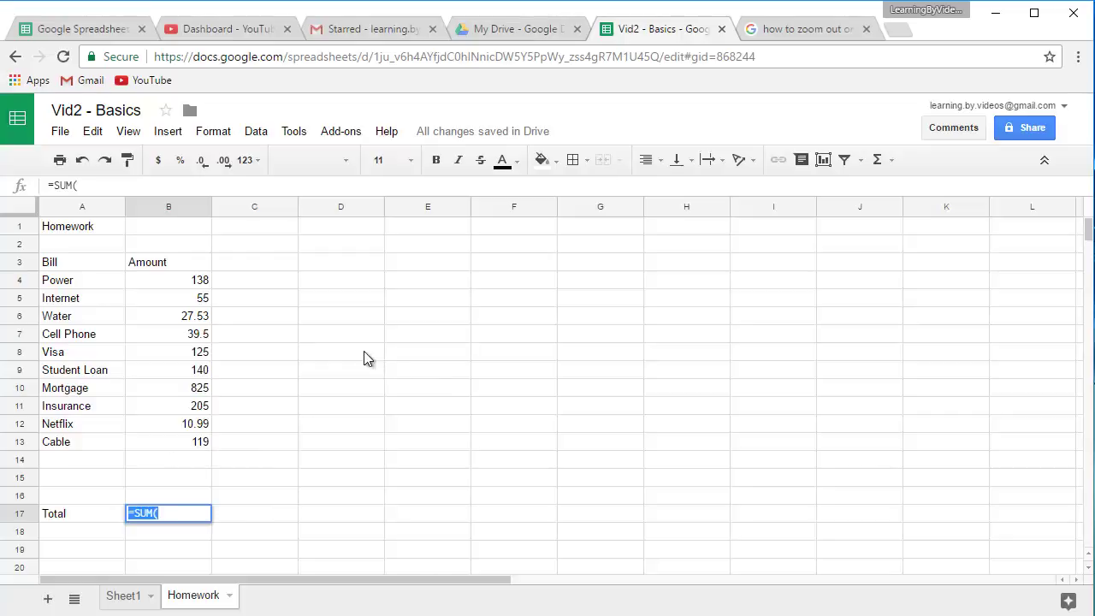
Complete the SUM function in B17 with the range B4:B13 as its argument.
{"action": "key", "text": "shift+Return"}
{"action": "left_click", "coordinate": [171, 514]}
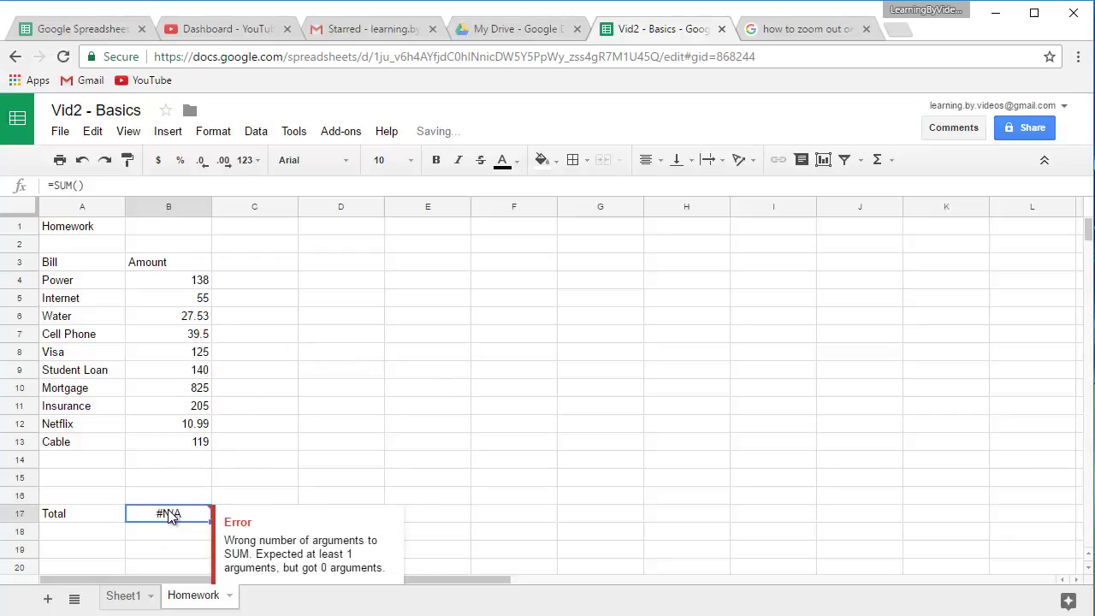
{"action": "key", "text": "Return"}
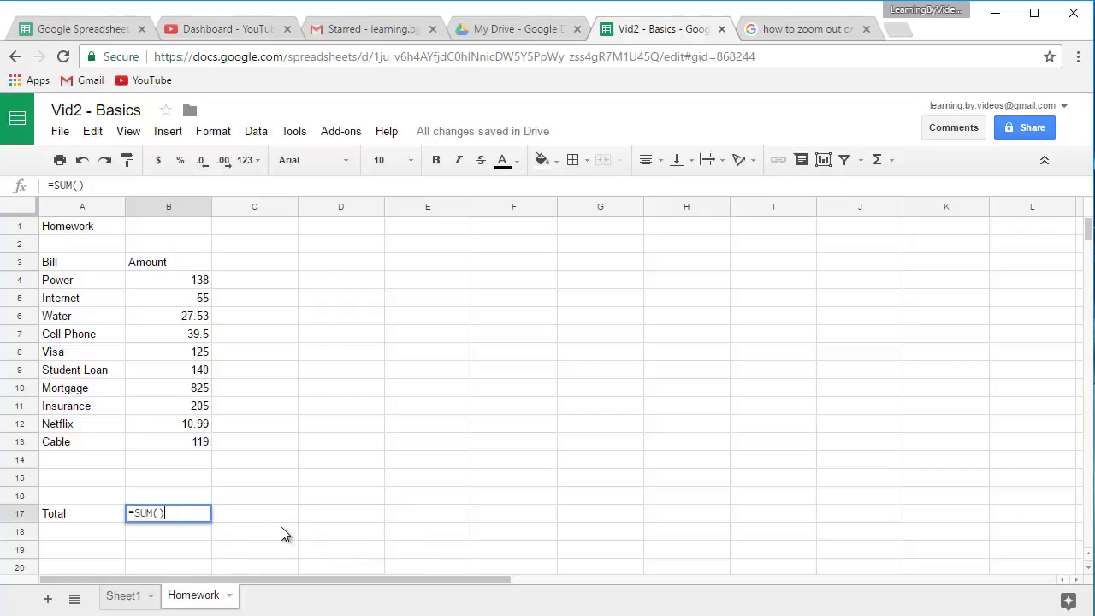
{"action": "key", "text": "Left"}
{"action": "left_click", "coordinate": [196, 283]}
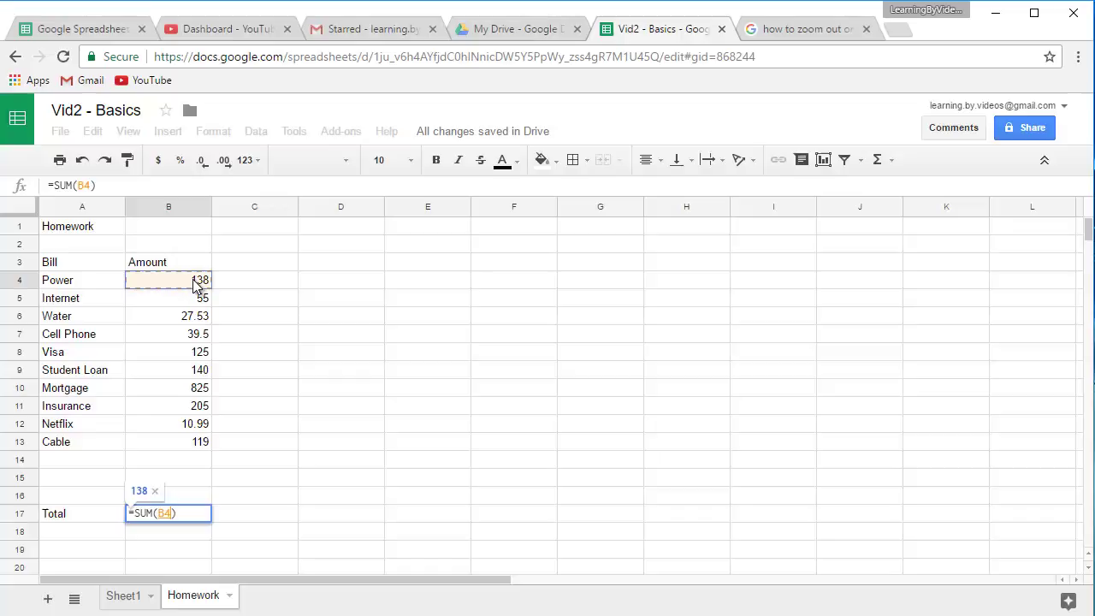
{"action": "left_click_drag", "start_coordinate": [196, 285], "coordinate": [194, 446]}
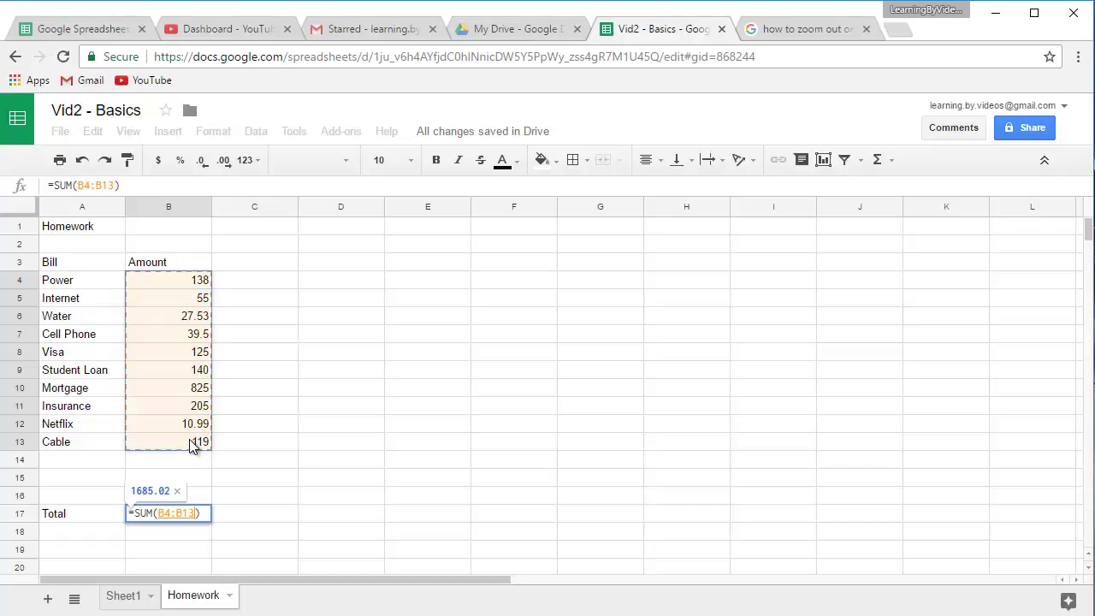
{"action": "left_click", "coordinate": [211, 514]}
{"action": "key", "text": "Return"}
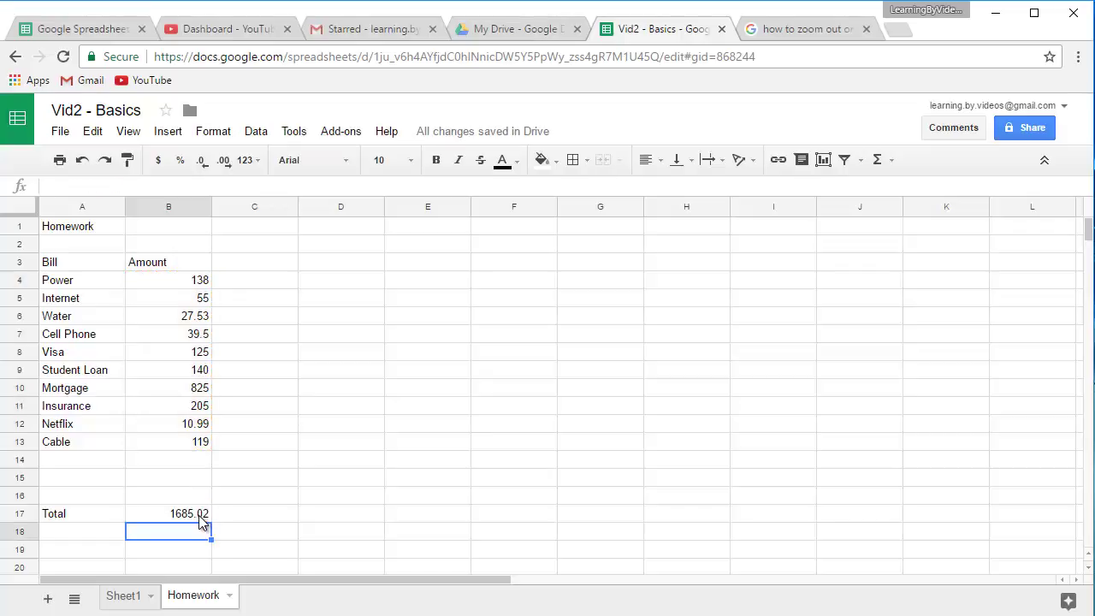
Review the SUM formula in B17 and the amounts in B4:B13 that it covers.
{"action": "left_click", "coordinate": [198, 515]}
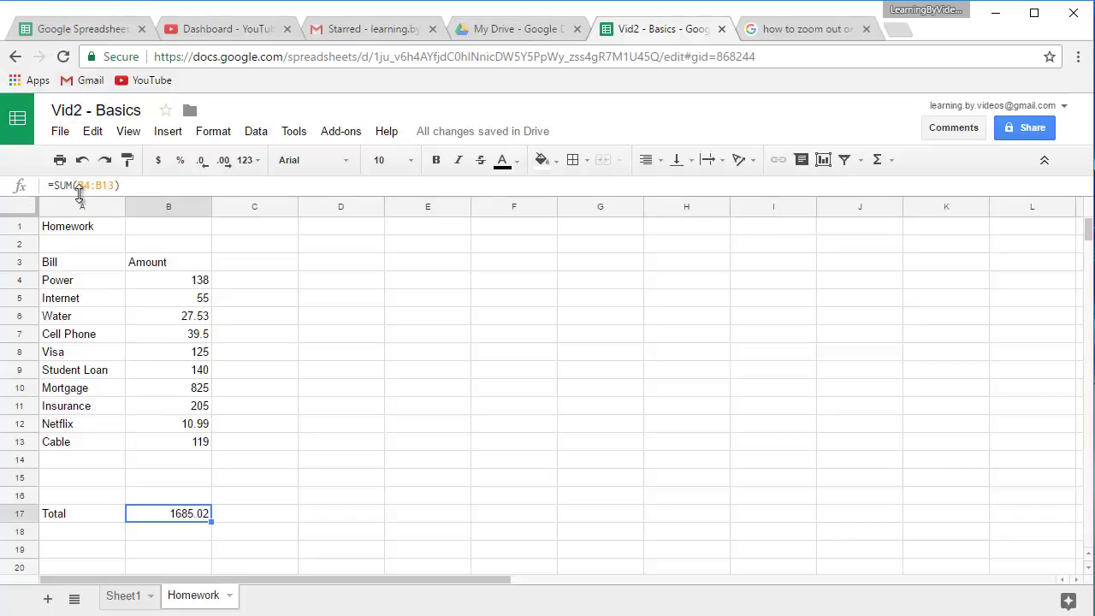
{"action": "left_click", "coordinate": [190, 282]}
{"action": "left_click_drag", "start_coordinate": [190, 282], "coordinate": [193, 442]}
{"action": "left_click", "coordinate": [203, 520]}
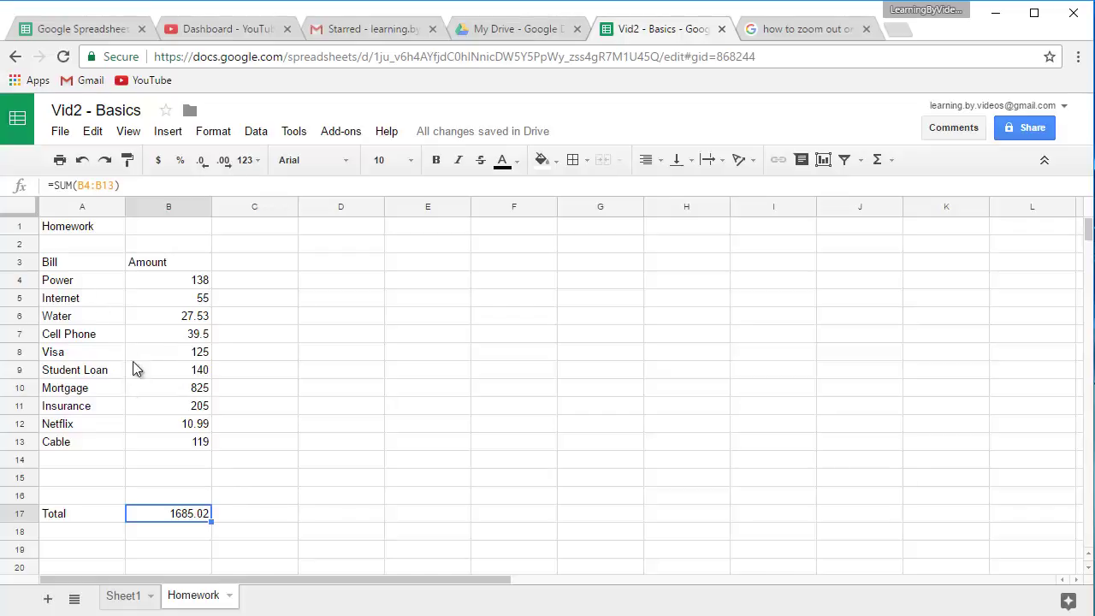
{"action": "left_click", "coordinate": [173, 271]}
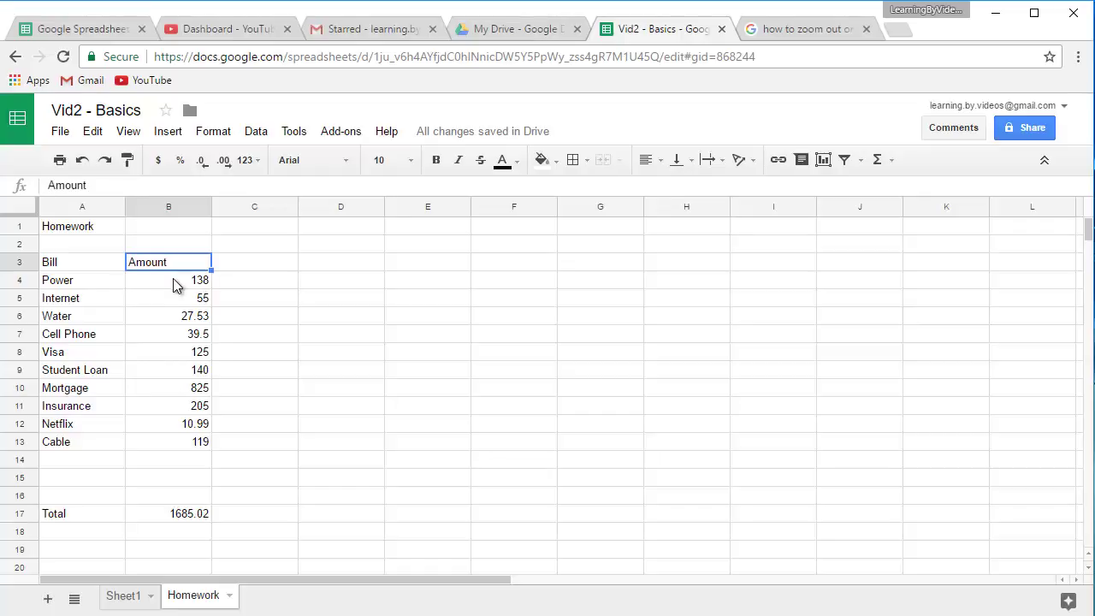
Right-align the Amount header in B3 to line up with the numbers beneath it.
{"action": "left_click", "coordinate": [147, 278]}
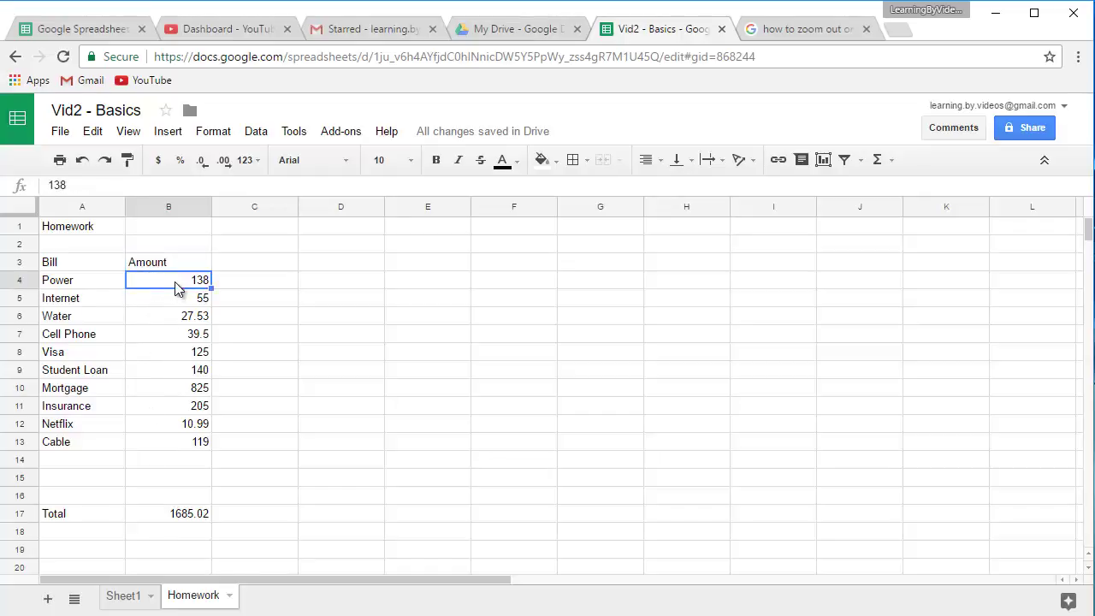
{"action": "left_click_drag", "start_coordinate": [181, 289], "coordinate": [194, 444]}
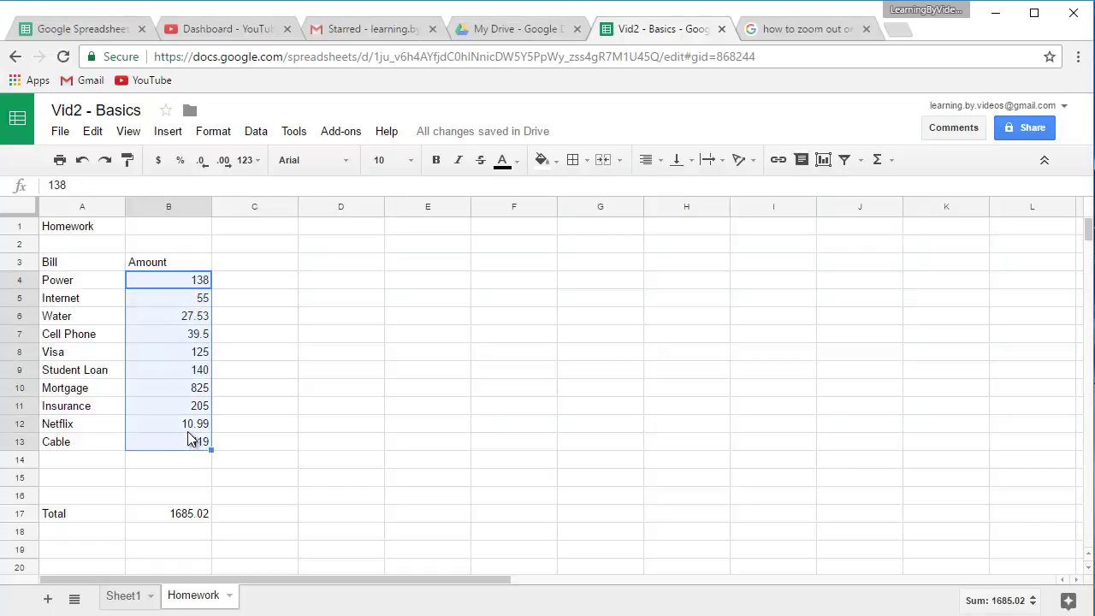
{"action": "left_click", "coordinate": [166, 268]}
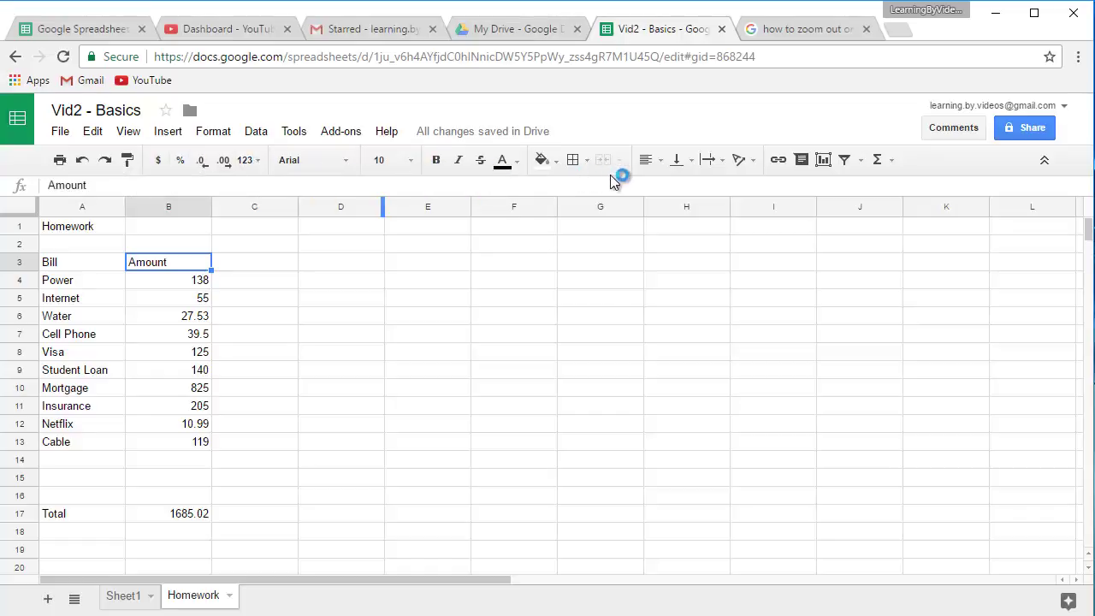
{"action": "left_click", "coordinate": [661, 161]}
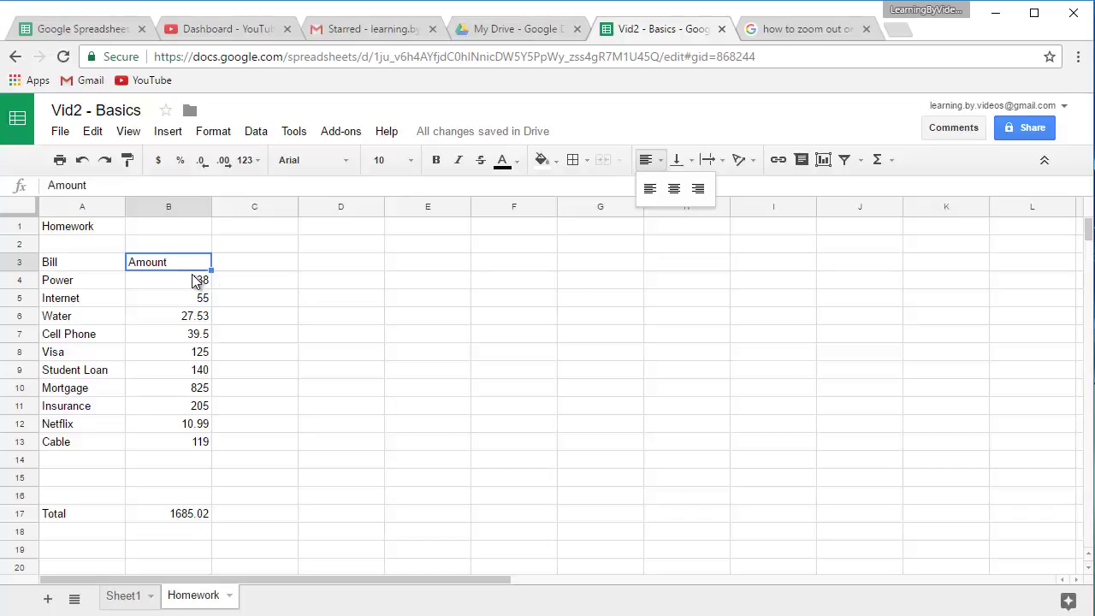
{"action": "left_click", "coordinate": [698, 193]}
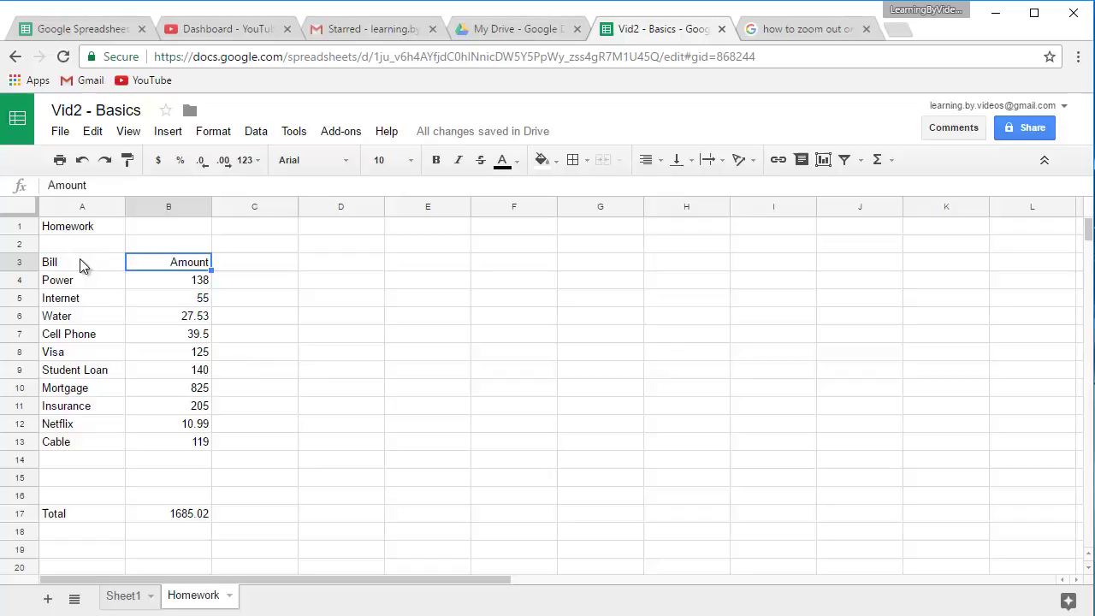
Make the Bill and Amount headers in A3:B3 bold and give them a muted teal fill.
{"action": "left_click", "coordinate": [218, 265]}
{"action": "left_click_drag", "start_coordinate": [90, 266], "coordinate": [143, 260]}
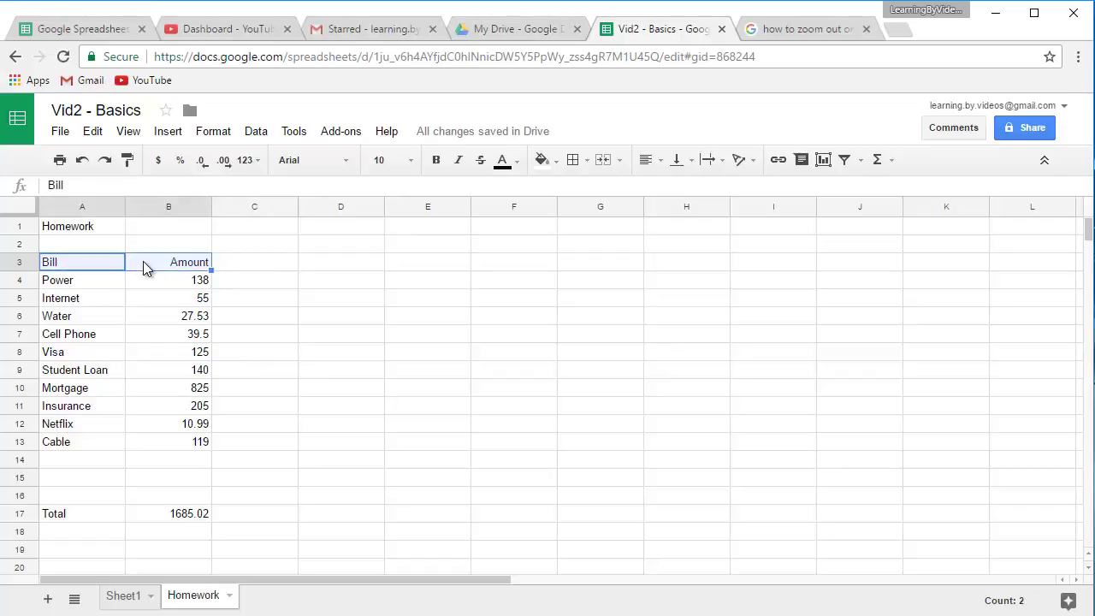
{"action": "left_click", "coordinate": [436, 163]}
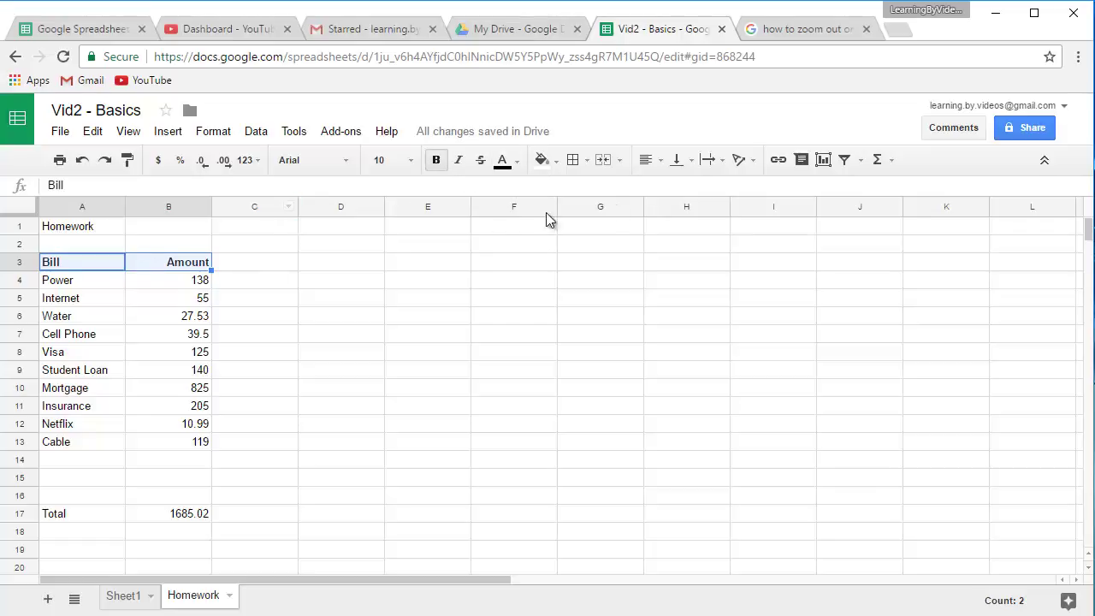
{"action": "left_click", "coordinate": [557, 162]}
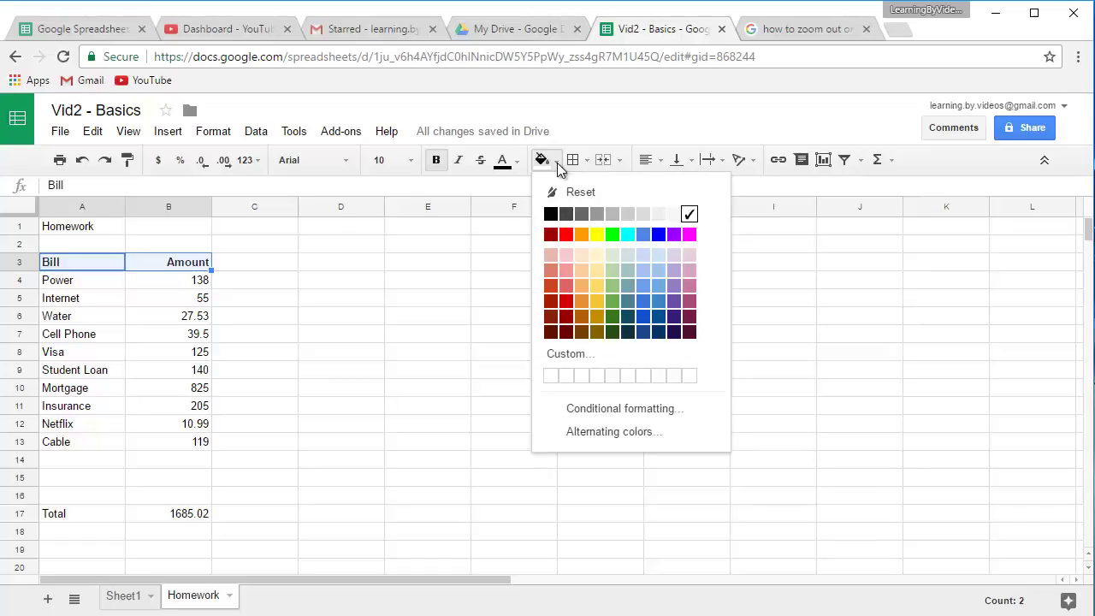
{"action": "left_click", "coordinate": [628, 286]}
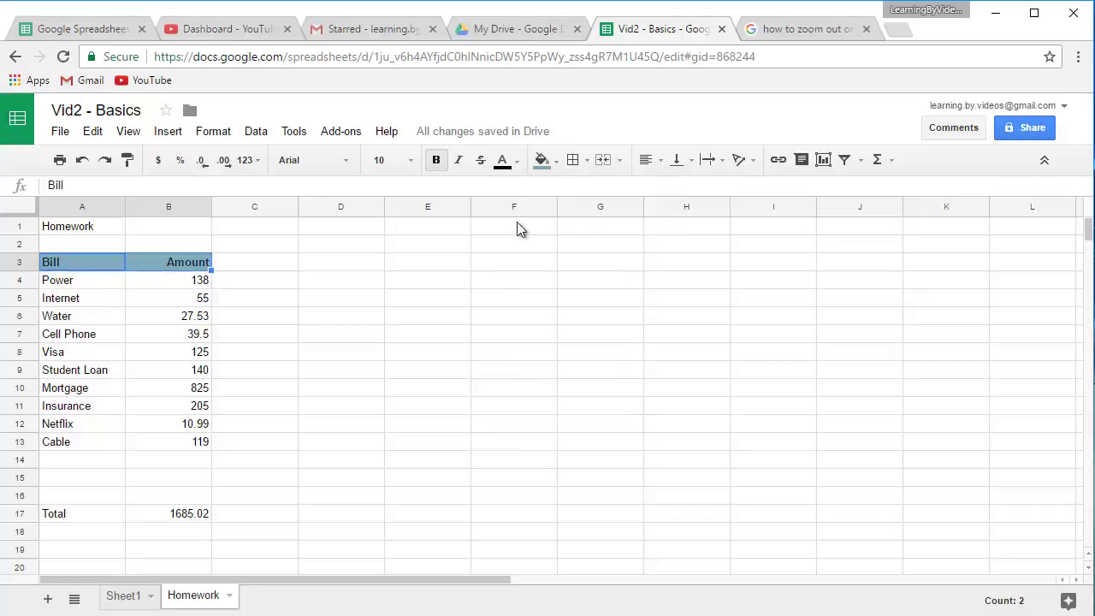
Set the text colour of the Bill and Amount headers in A3:B3 to a very pale cyan.
{"action": "left_click", "coordinate": [518, 162]}
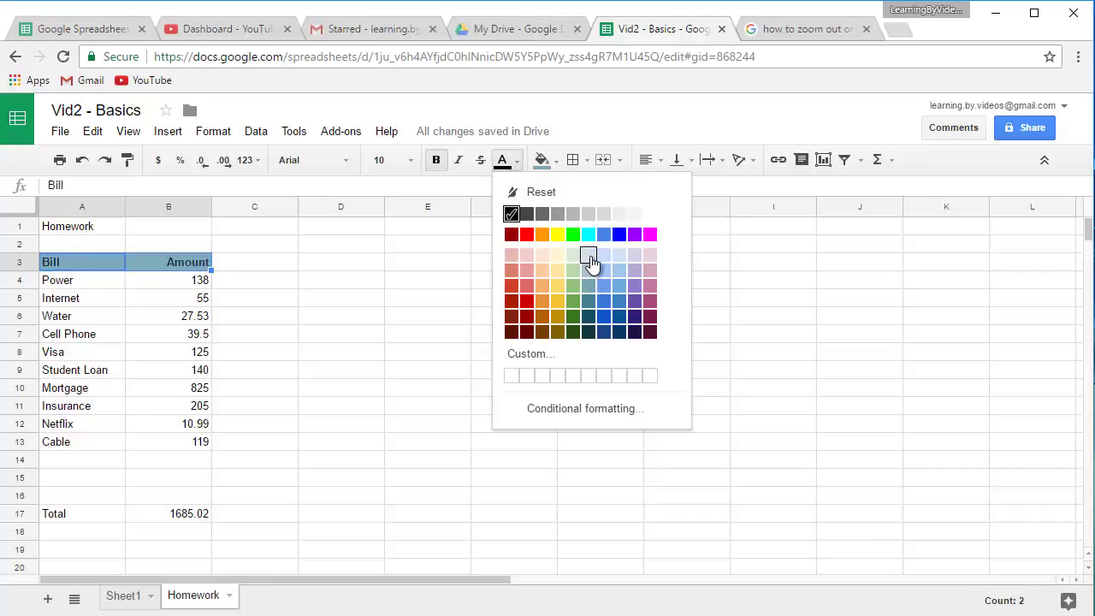
{"action": "left_click", "coordinate": [590, 256]}
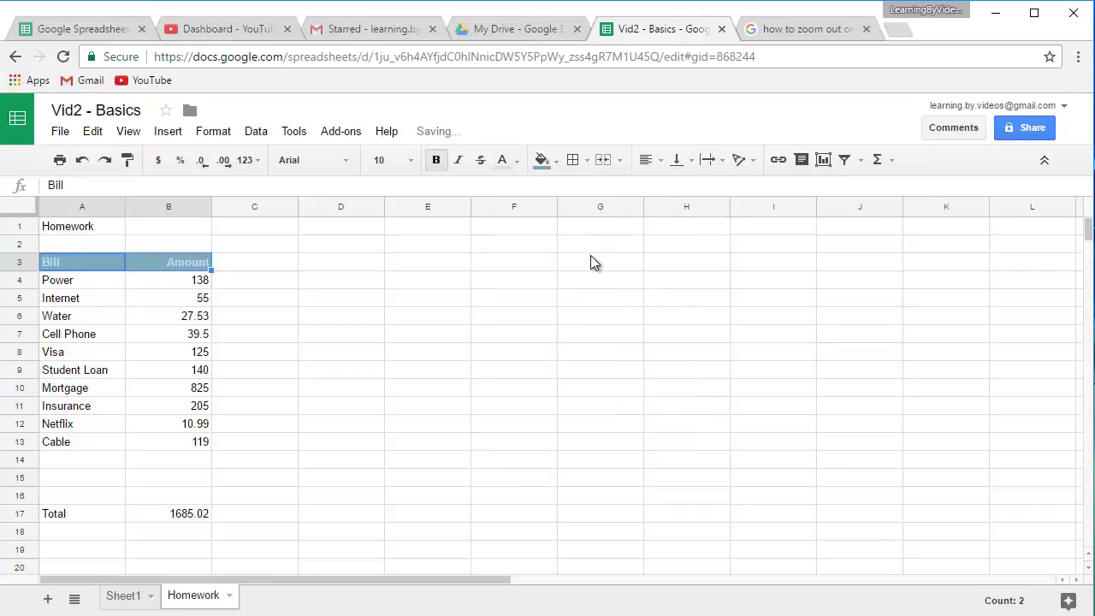
{"action": "left_click", "coordinate": [358, 304]}
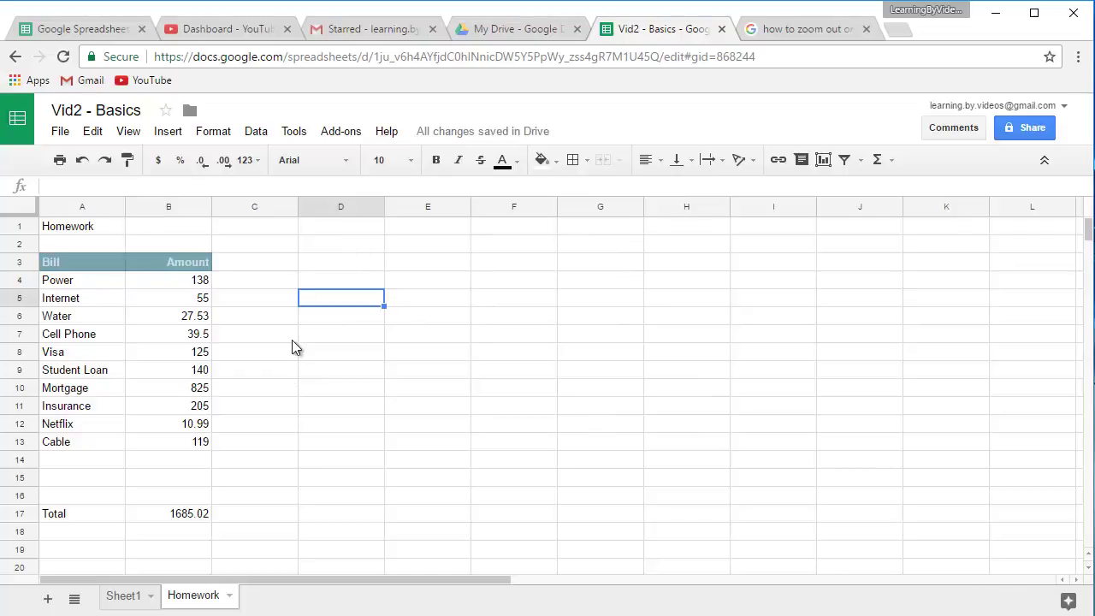
{"action": "left_click", "coordinate": [77, 261]}
{"action": "left_click", "coordinate": [253, 265]}
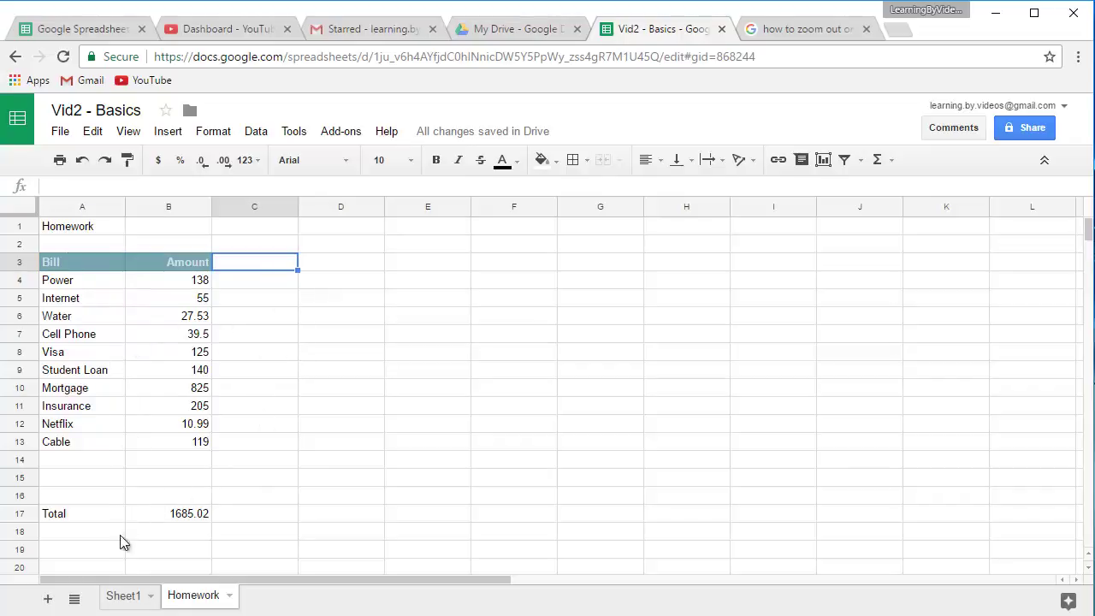
Copy the formatting of headers A3:B3 onto the Total row cells A17:B17 with Paint format.
{"action": "left_click_drag", "start_coordinate": [107, 515], "coordinate": [146, 516]}
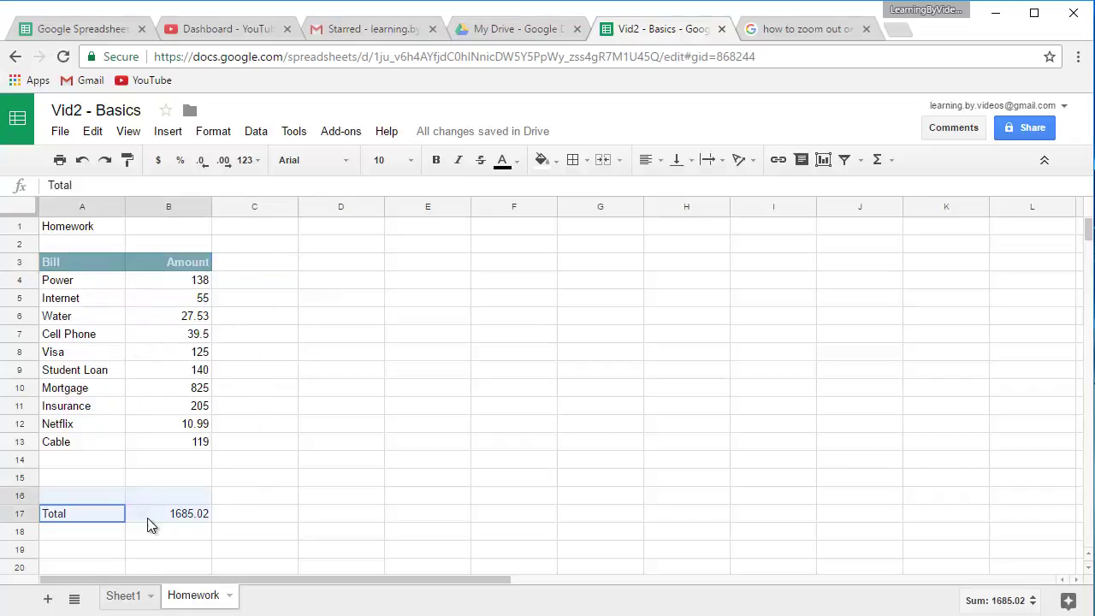
{"action": "left_click", "coordinate": [290, 426]}
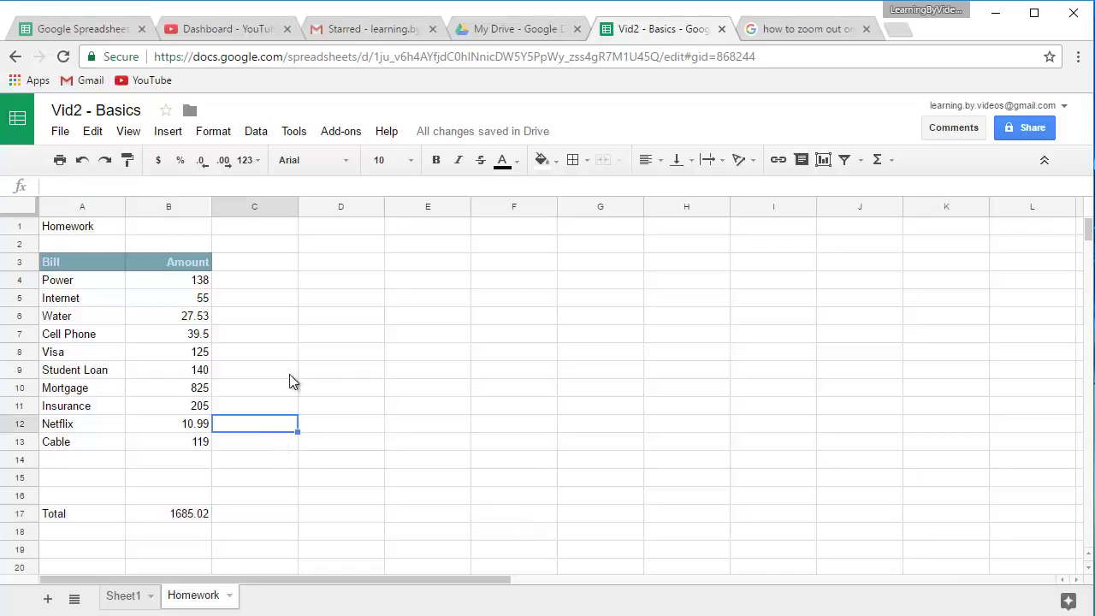
{"action": "left_click_drag", "start_coordinate": [83, 262], "coordinate": [141, 261]}
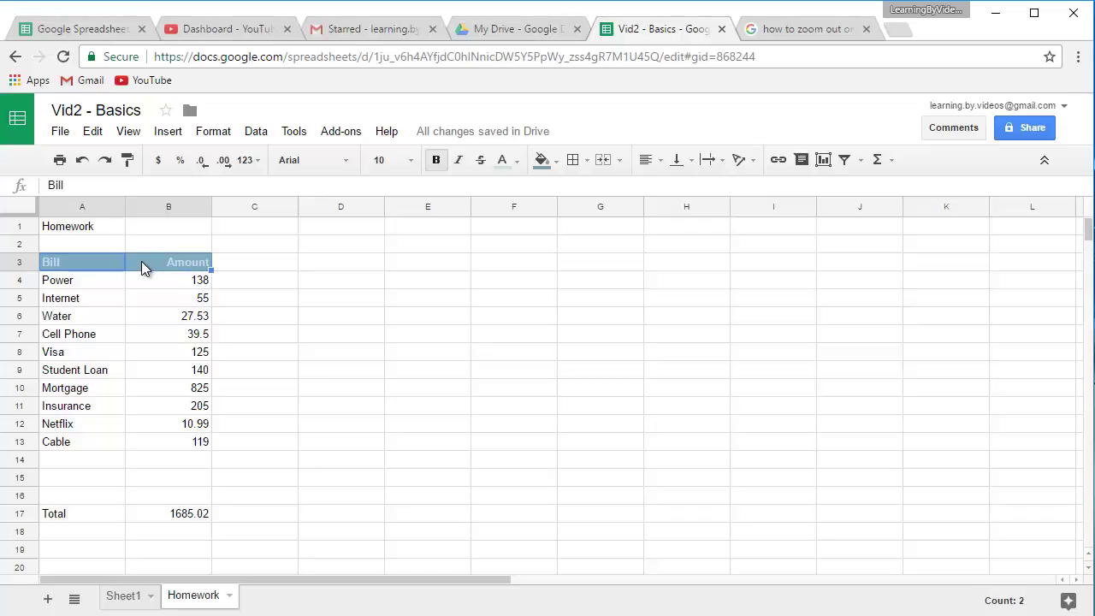
{"action": "left_click", "coordinate": [129, 163]}
{"action": "left_click_drag", "start_coordinate": [72, 515], "coordinate": [158, 518]}
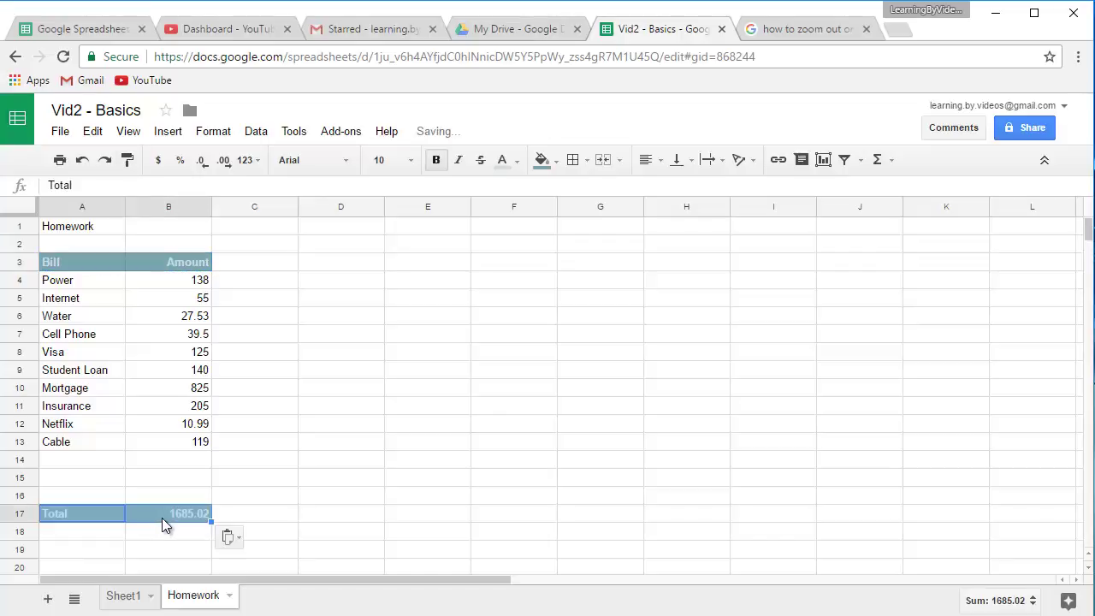
{"action": "left_click", "coordinate": [270, 502]}
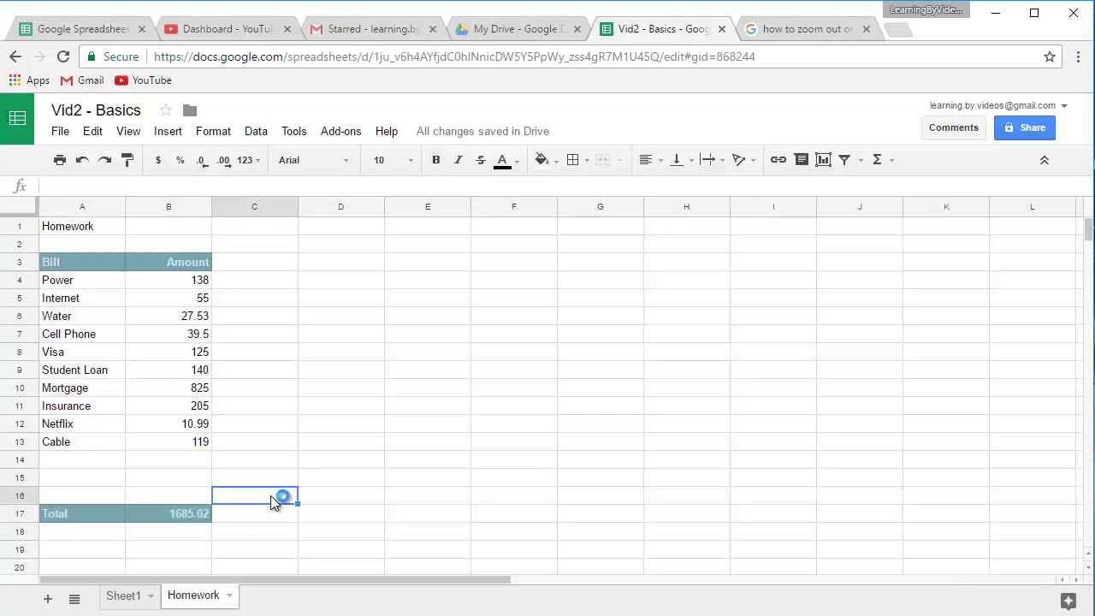
{"action": "left_click", "coordinate": [319, 425]}
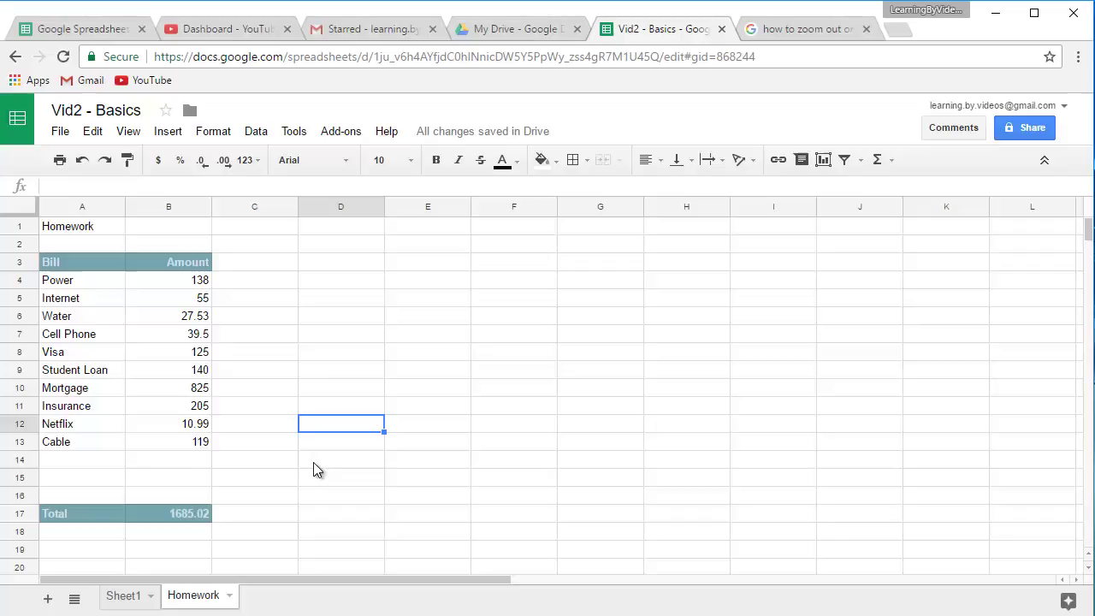
Merge title cells A1:B1 into a single cell containing Homework.
{"action": "left_click", "coordinate": [101, 226]}
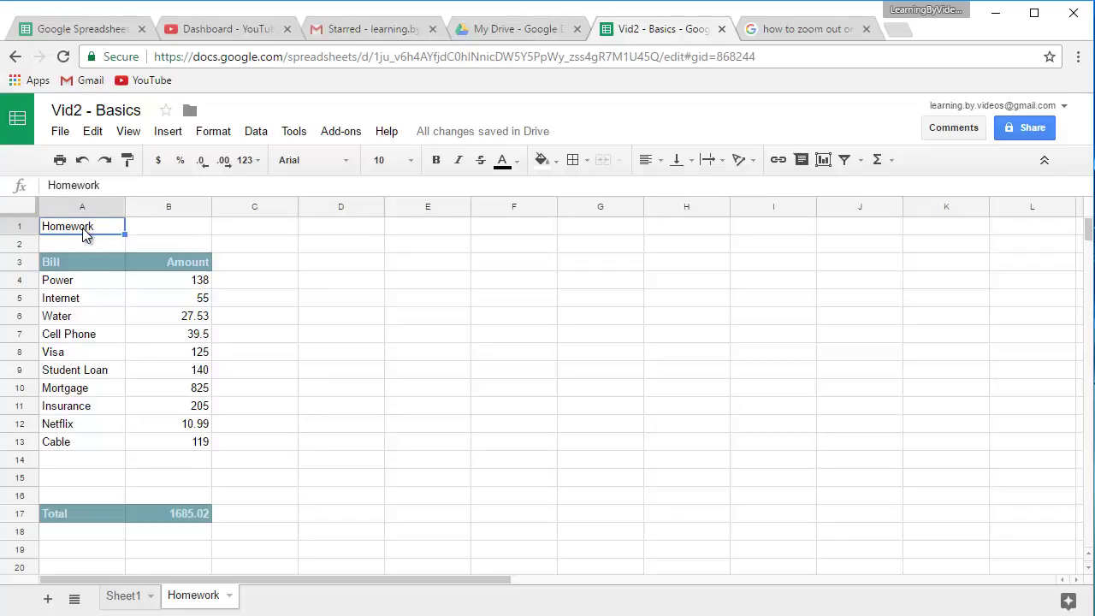
{"action": "mouse_move", "coordinate": [110, 225]}
{"action": "left_mouse_down"}
{"action": "mouse_move", "coordinate": [158, 228]}
{"action": "mouse_move", "coordinate": [140, 227]}
{"action": "left_mouse_up"}
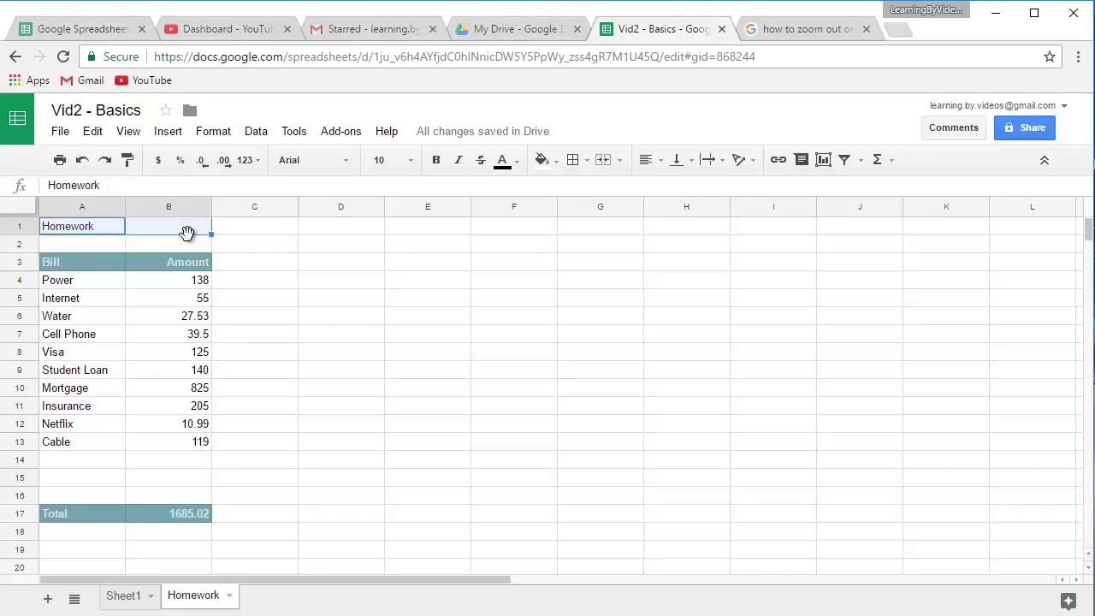
{"action": "left_click", "coordinate": [106, 240]}
{"action": "left_click", "coordinate": [99, 229]}
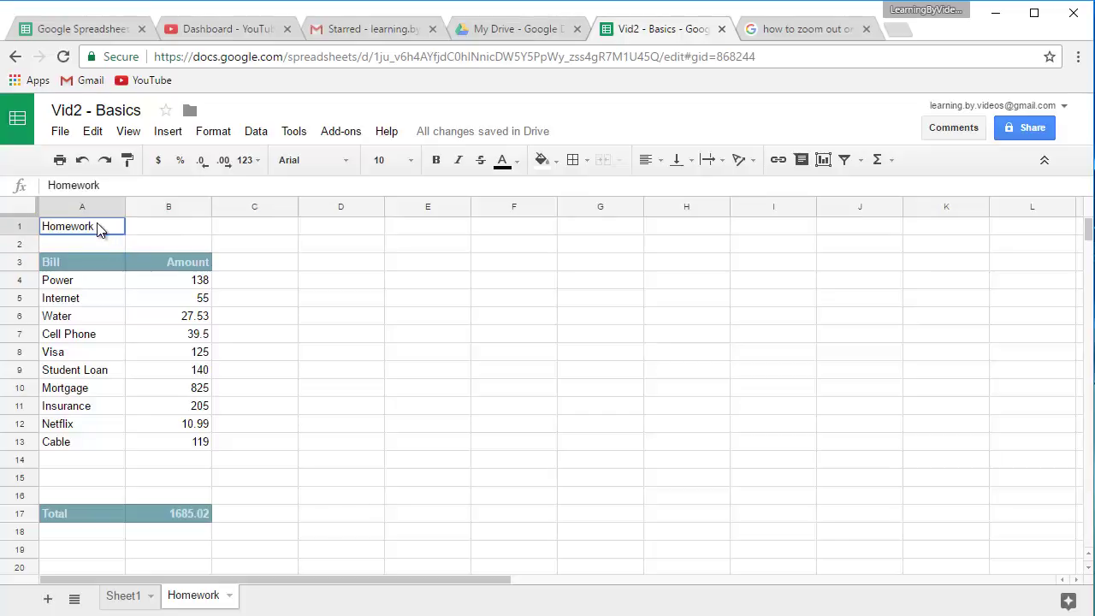
{"action": "left_click_drag", "start_coordinate": [106, 228], "coordinate": [156, 232]}
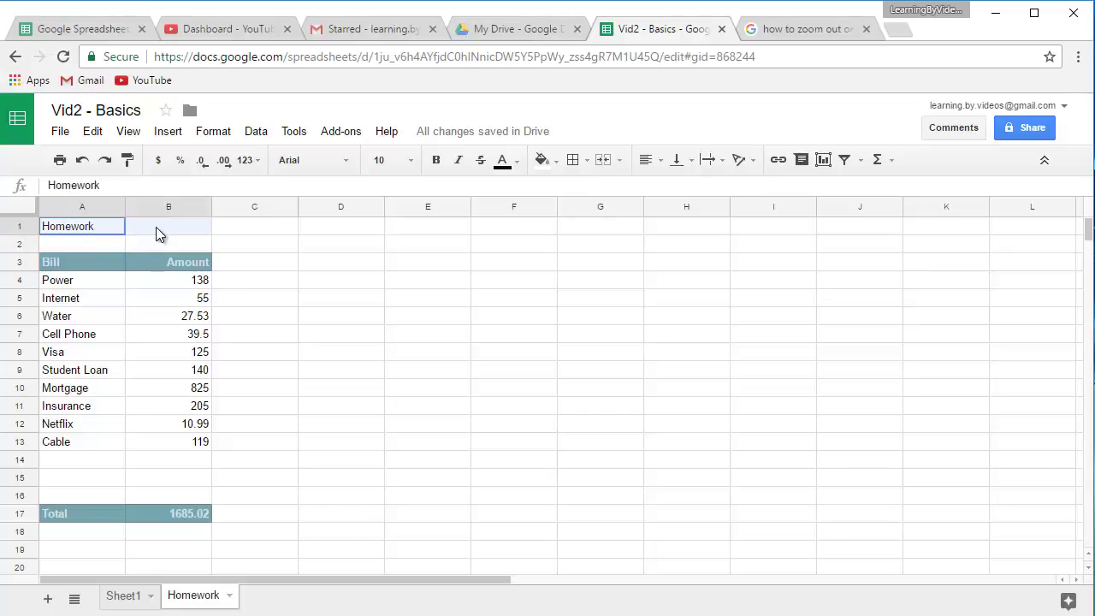
{"action": "left_click", "coordinate": [604, 161]}
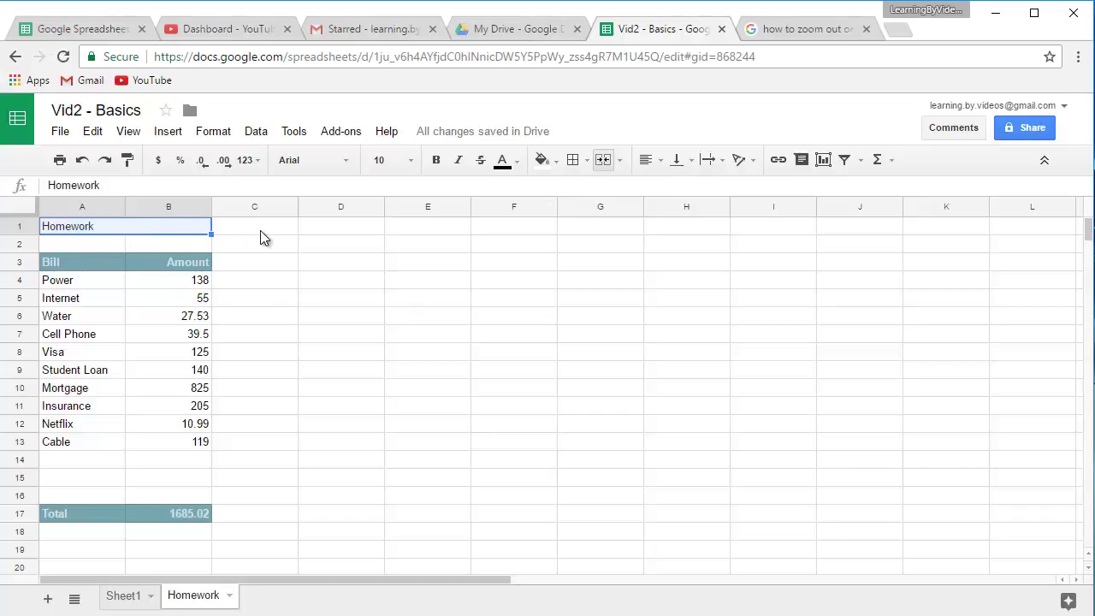
Move the selection through the cells around the merged Homework title to examine how it behaves as one cell.
{"action": "key", "text": "Right"}
{"action": "key", "text": "Right"}
{"action": "key", "text": "Right"}
{"action": "key", "text": "Right"}
{"action": "key", "text": "Left"}
{"action": "key", "text": "Left"}
{"action": "key", "text": "Down"}
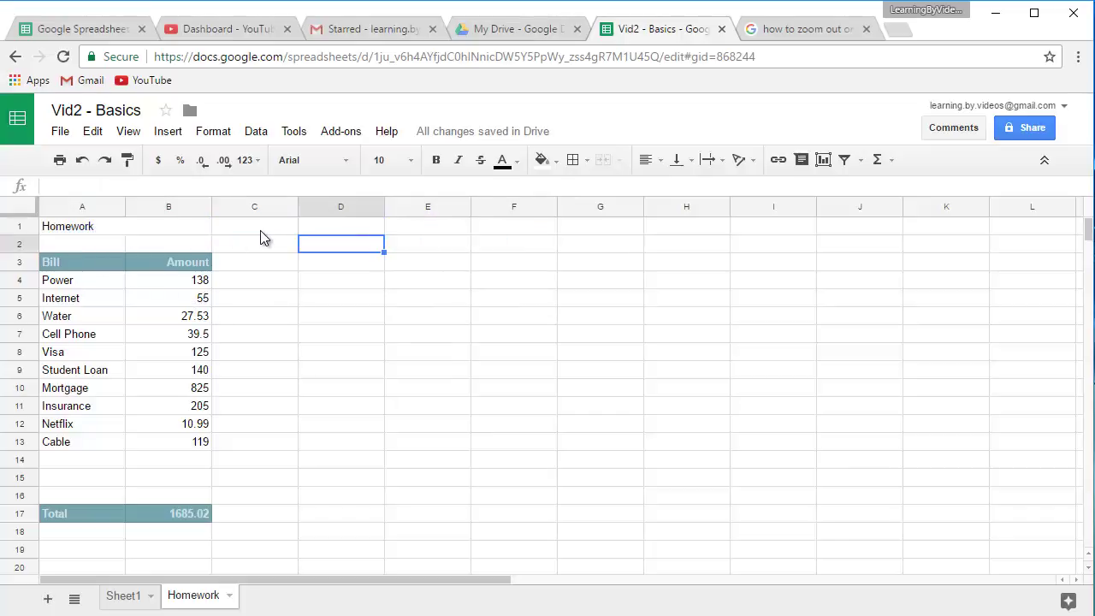
{"action": "key", "text": "Down"}
{"action": "key", "text": "Left"}
{"action": "key", "text": "Up"}
{"action": "key", "text": "Right"}
{"action": "key", "text": "Up"}
{"action": "key", "text": "Left"}
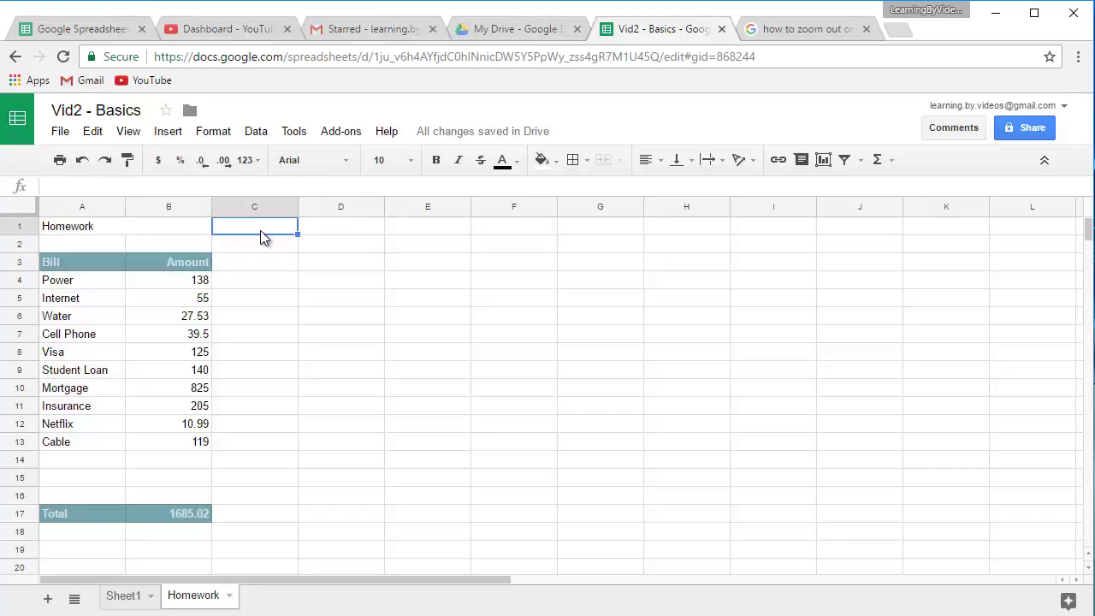
Center the Homework title horizontally in the merged cell A1:B1.
{"action": "key", "text": "Left"}
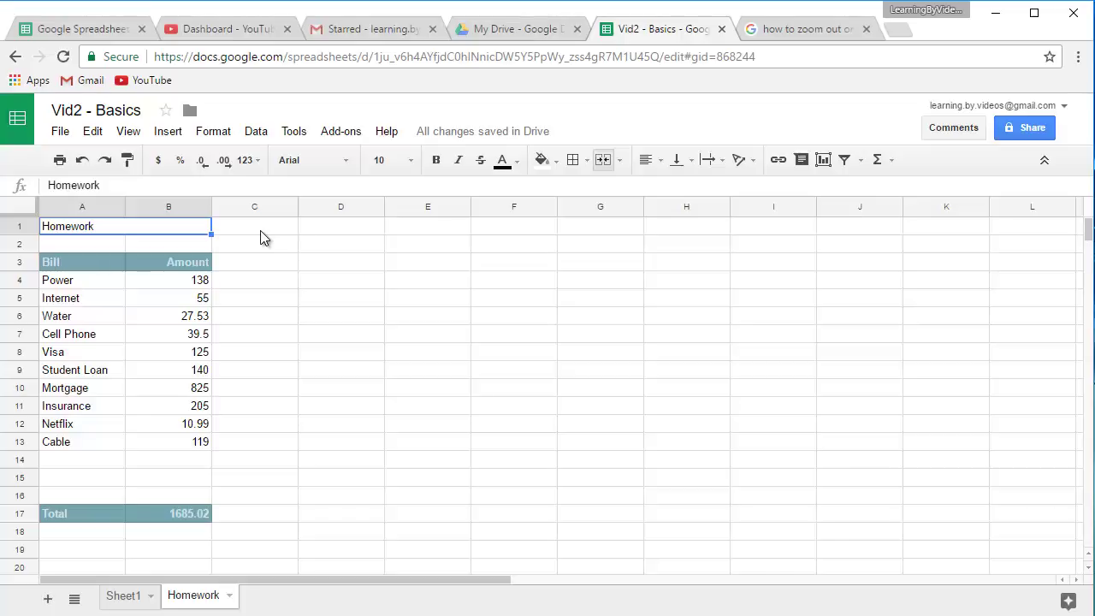
{"action": "left_click", "coordinate": [663, 163]}
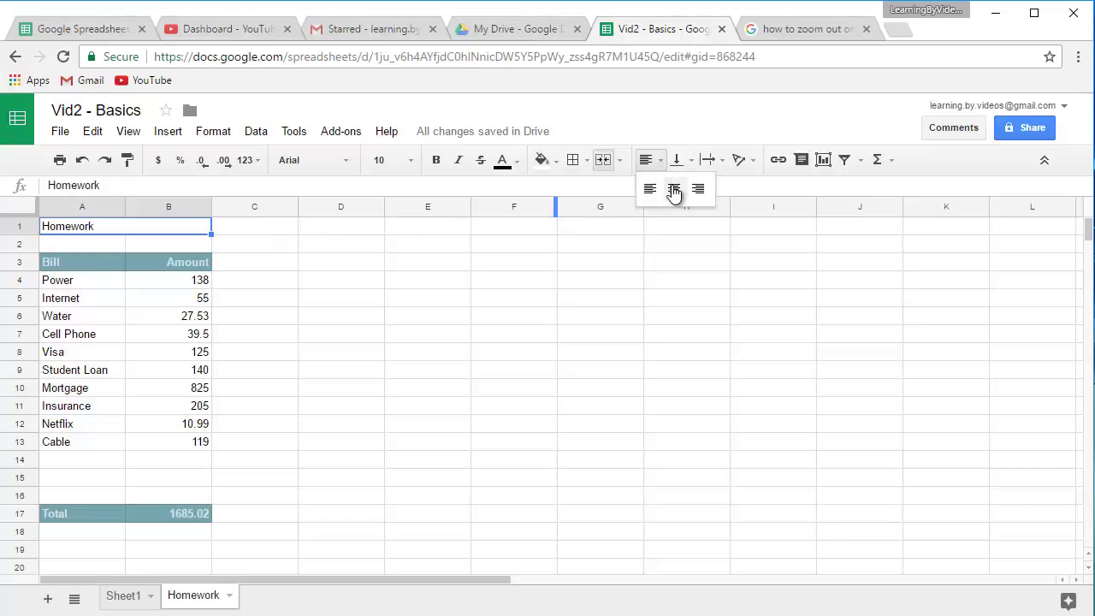
{"action": "left_click", "coordinate": [674, 187]}
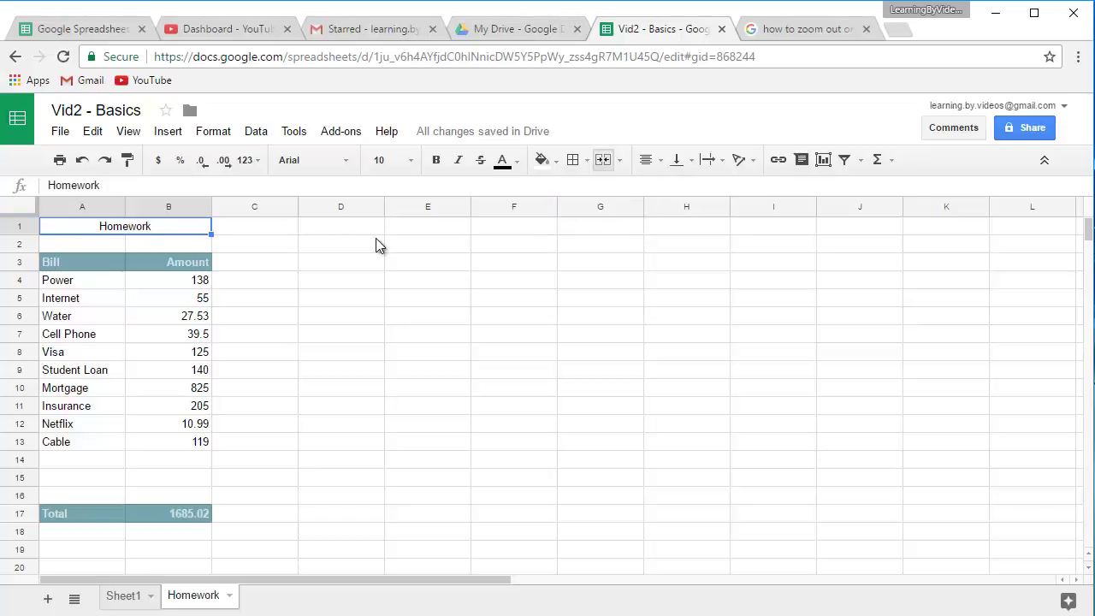
Give the merged Homework title cell a black fill and white text.
{"action": "left_click", "coordinate": [554, 162]}
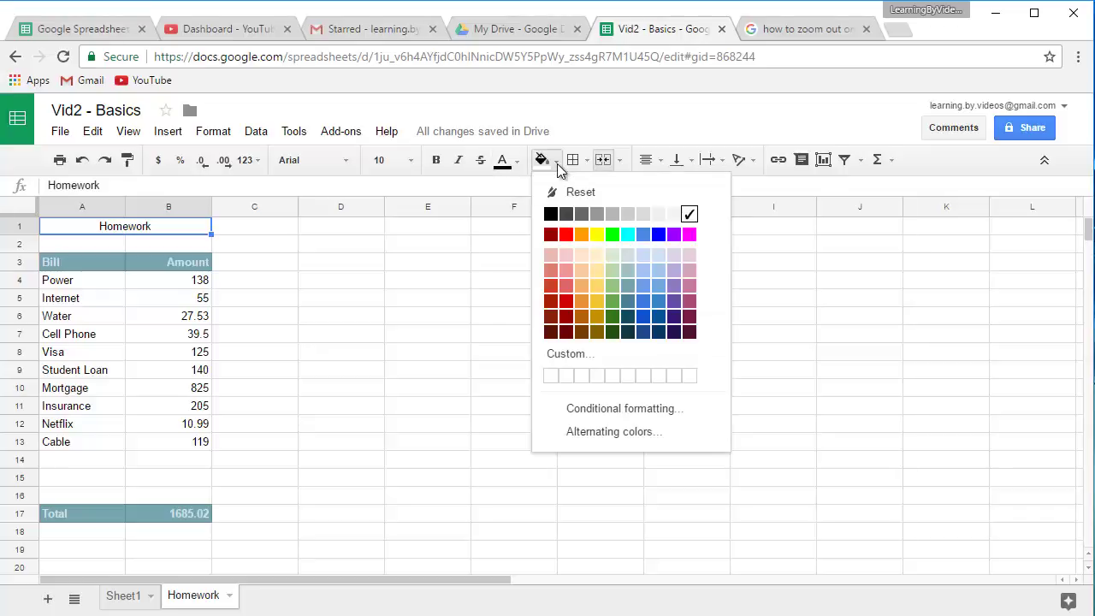
{"action": "left_click", "coordinate": [550, 214]}
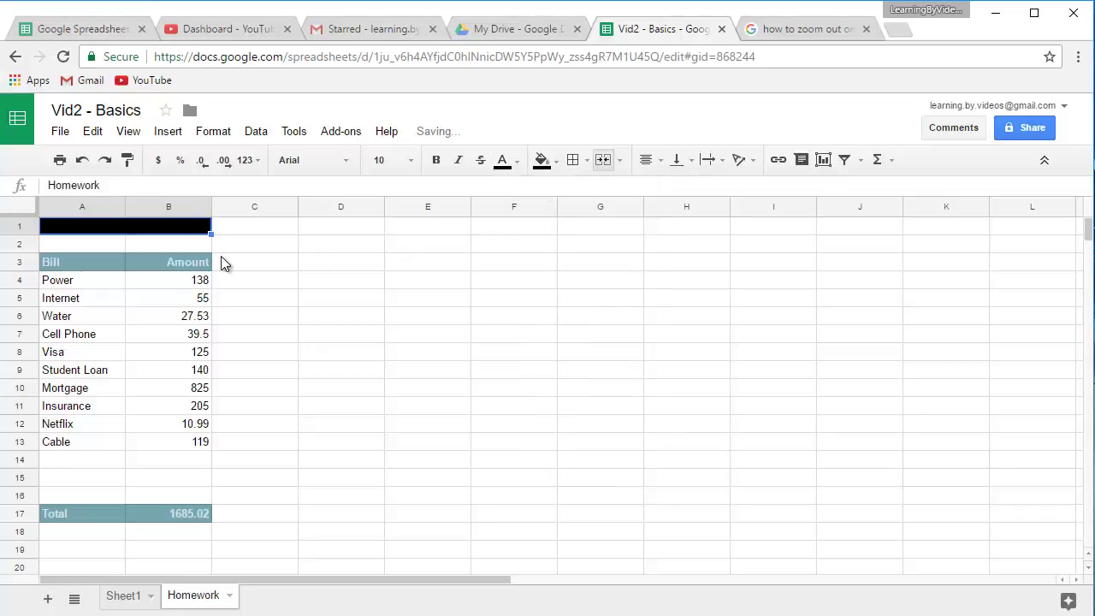
{"action": "left_click", "coordinate": [517, 163]}
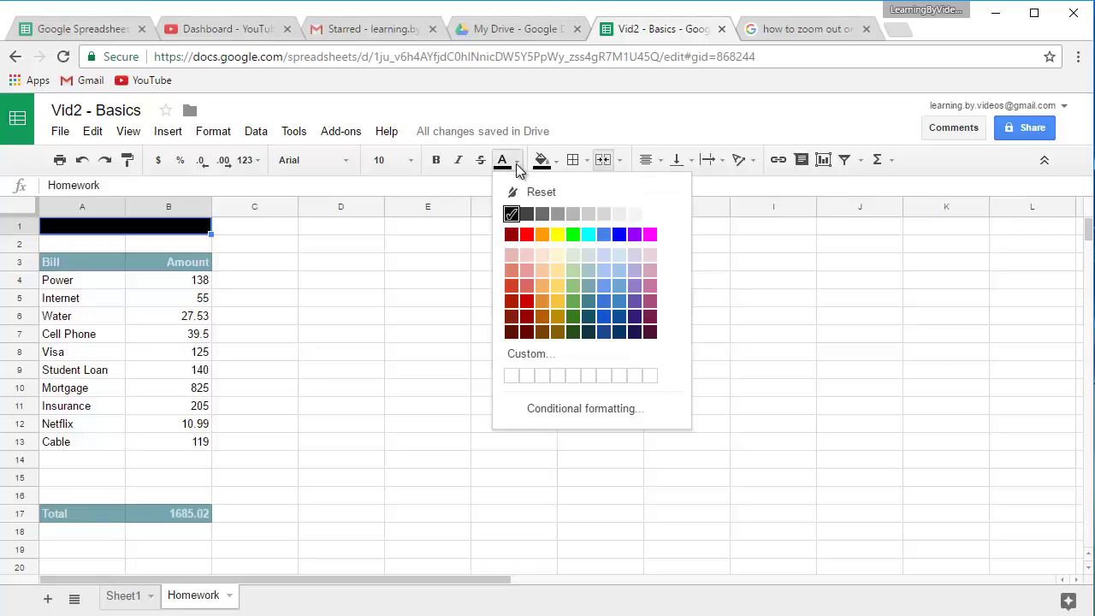
{"action": "left_click", "coordinate": [649, 219]}
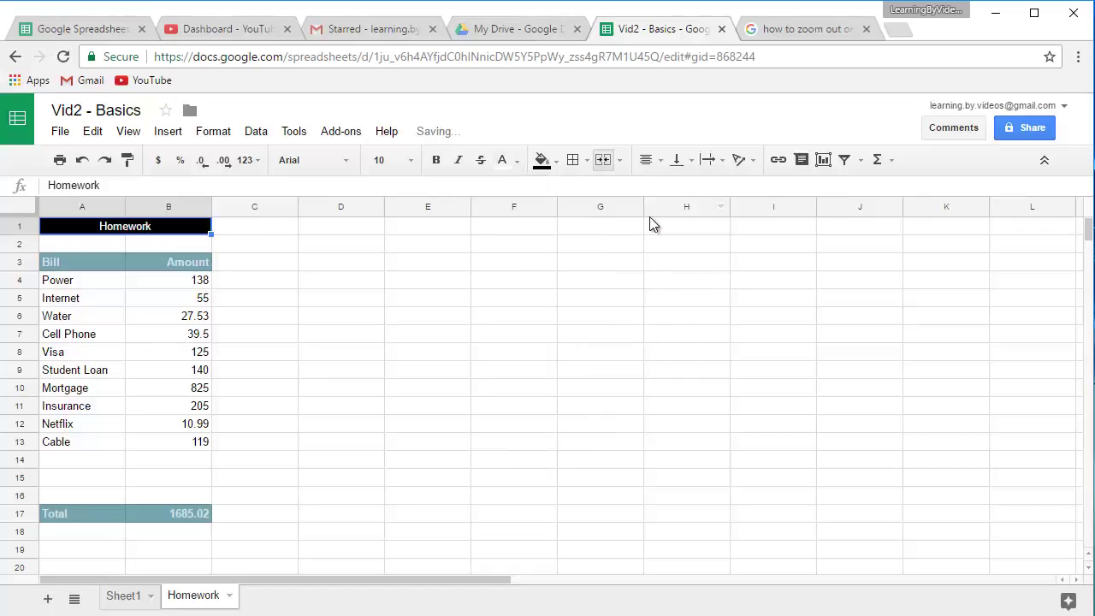
Set the Homework title's font size to 14 and make it bold.
{"action": "left_click", "coordinate": [410, 161]}
{"action": "left_click", "coordinate": [386, 350]}
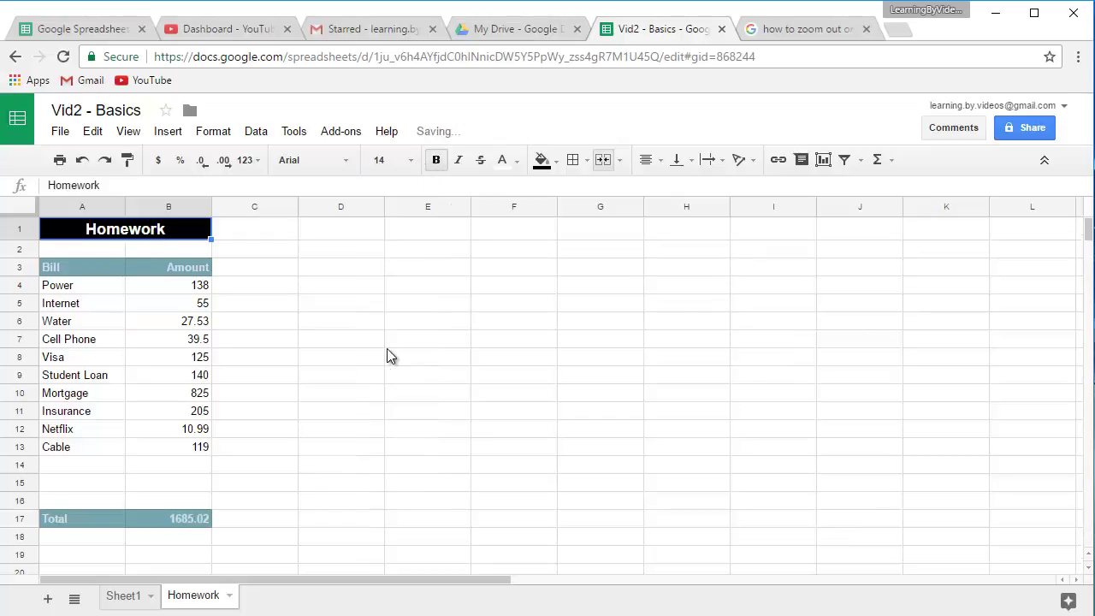
{"action": "left_click", "coordinate": [343, 286]}
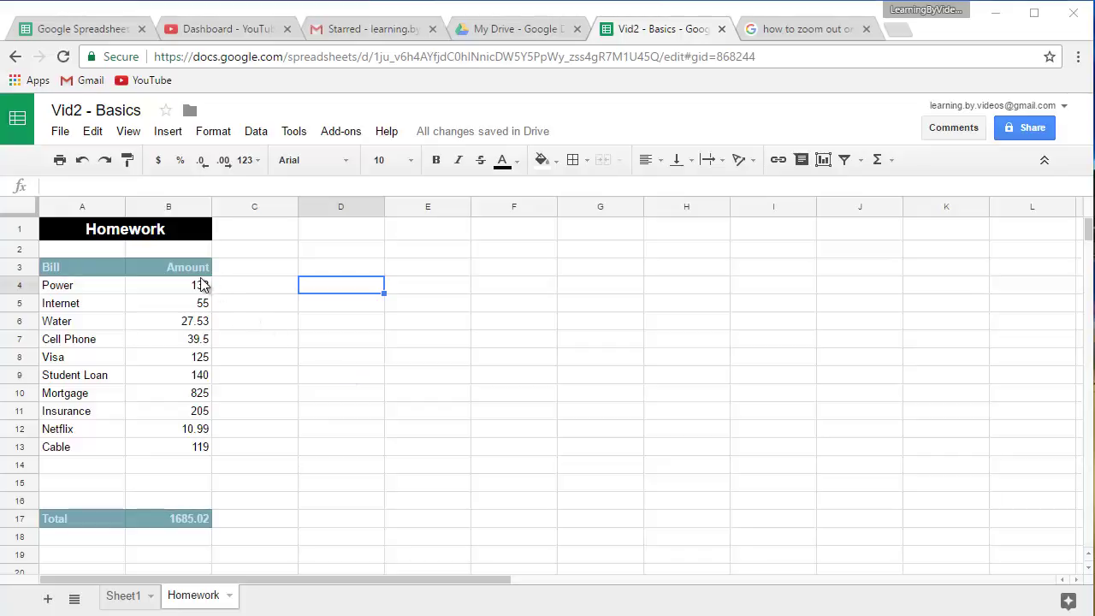
Format the bill amounts and the total in B4:B17 of the Homework sheet as currency in dollars.
{"action": "left_click_drag", "start_coordinate": [200, 286], "coordinate": [198, 522]}
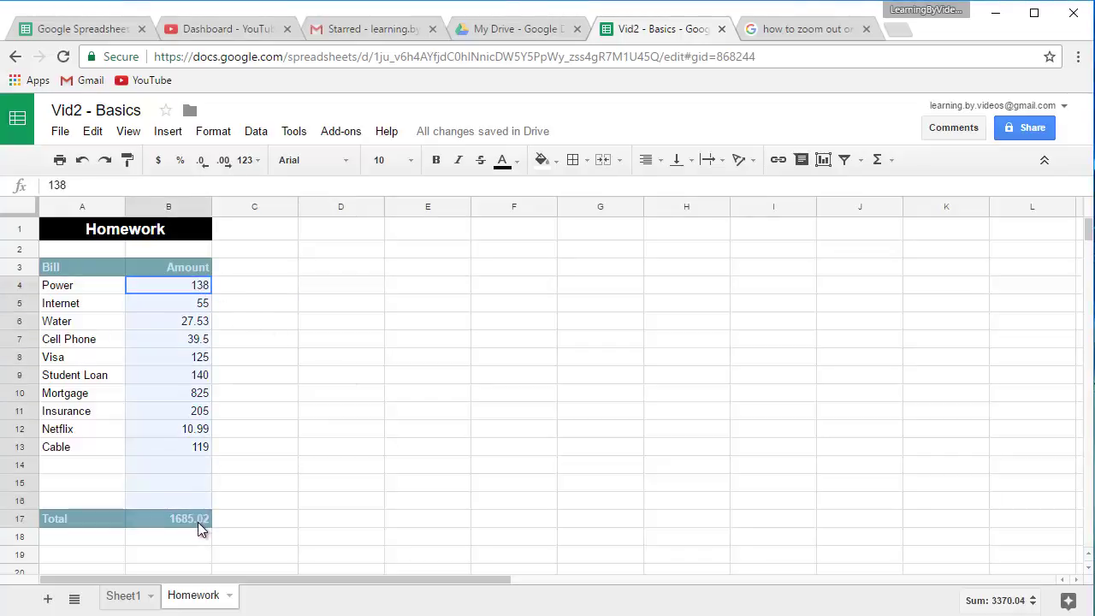
{"action": "left_click", "coordinate": [203, 326]}
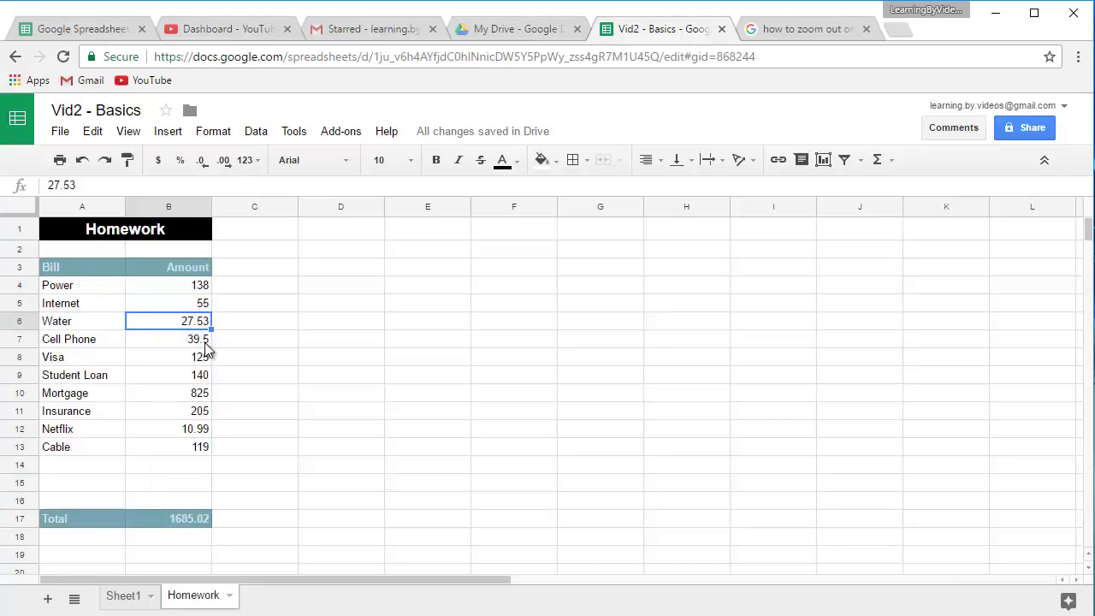
{"action": "left_click", "coordinate": [211, 342]}
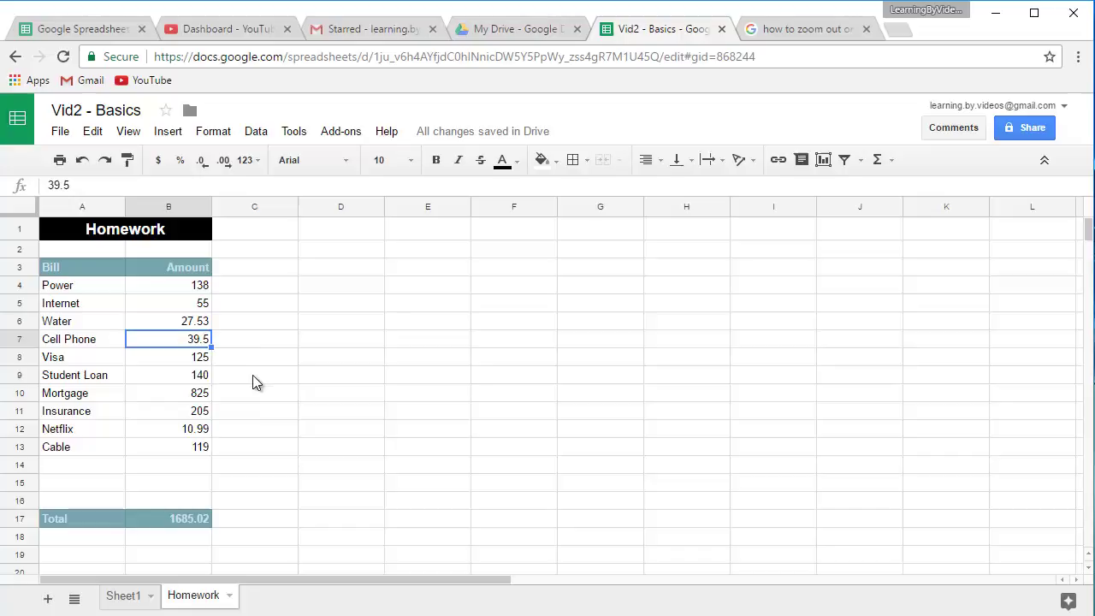
{"action": "left_click", "coordinate": [192, 288]}
{"action": "left_click_drag", "start_coordinate": [192, 288], "coordinate": [194, 518]}
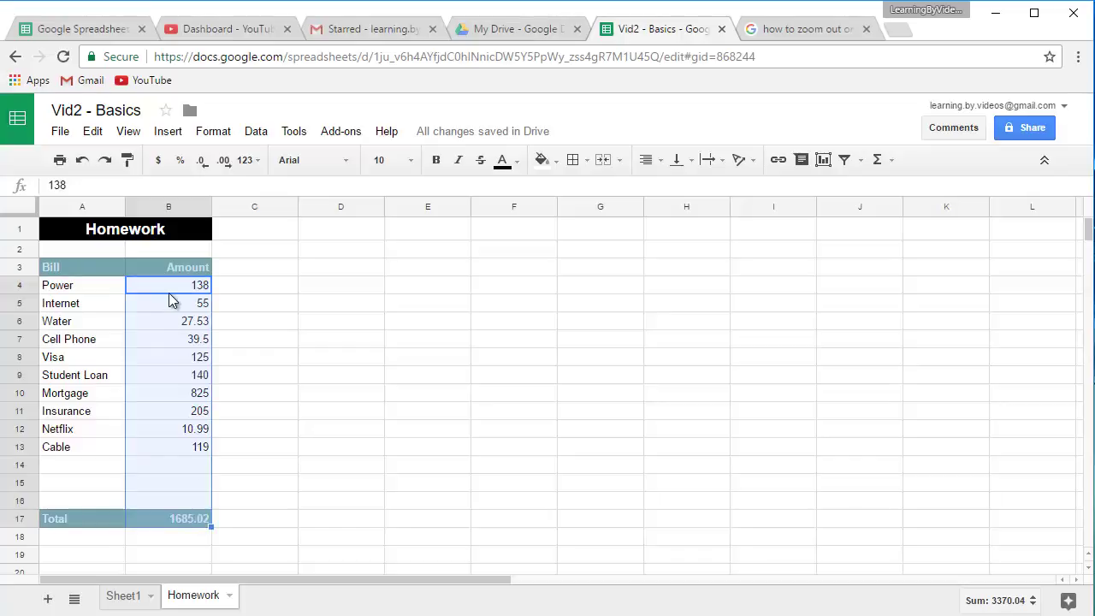
{"action": "left_click", "coordinate": [159, 162]}
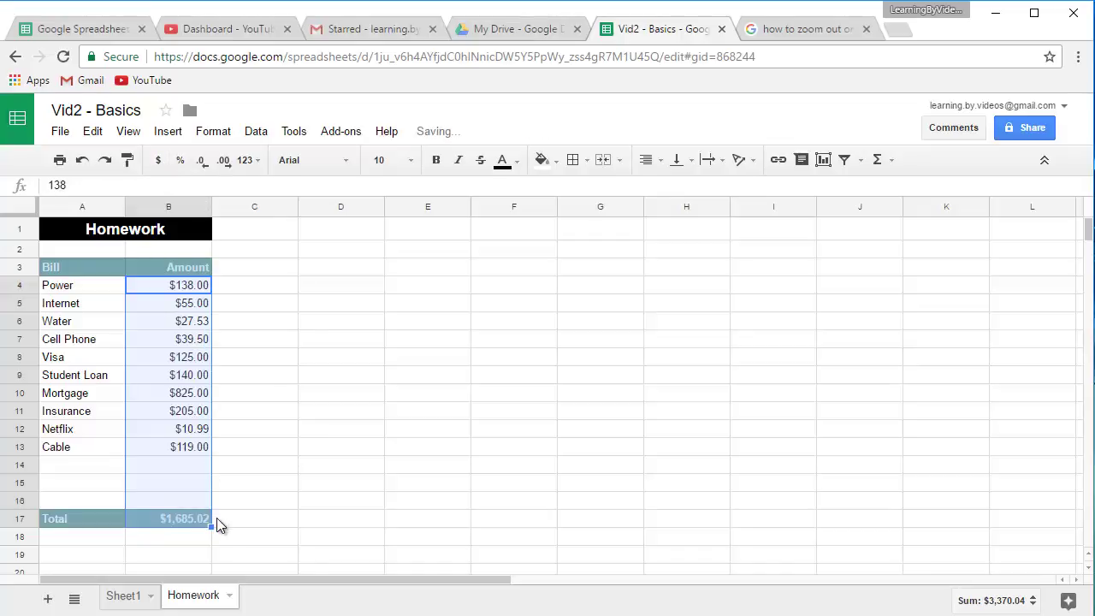
{"action": "left_click", "coordinate": [195, 291]}
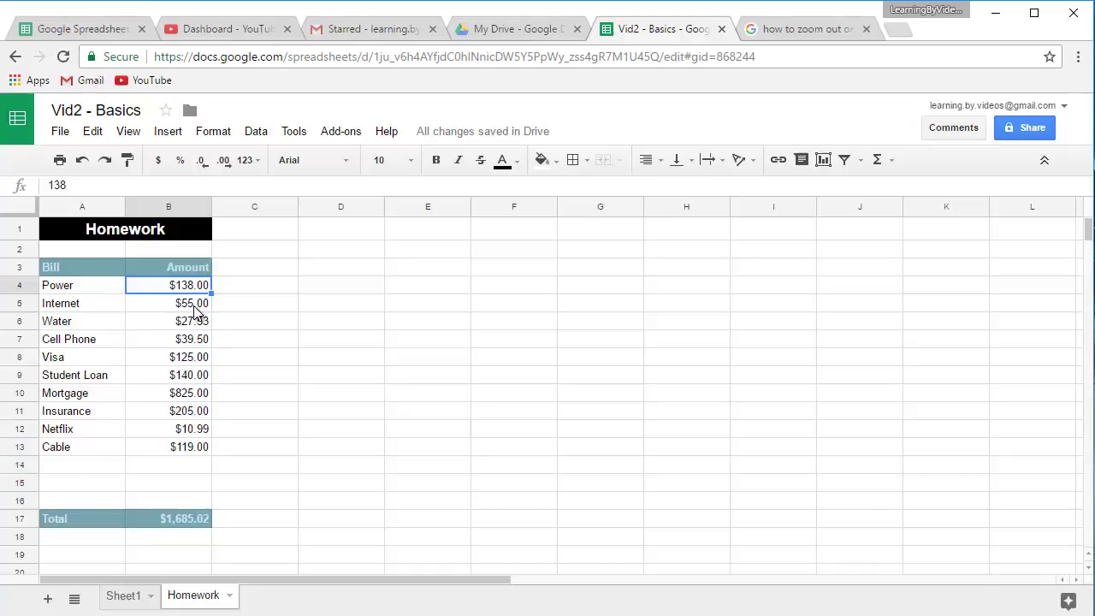
{"action": "left_click", "coordinate": [194, 306]}
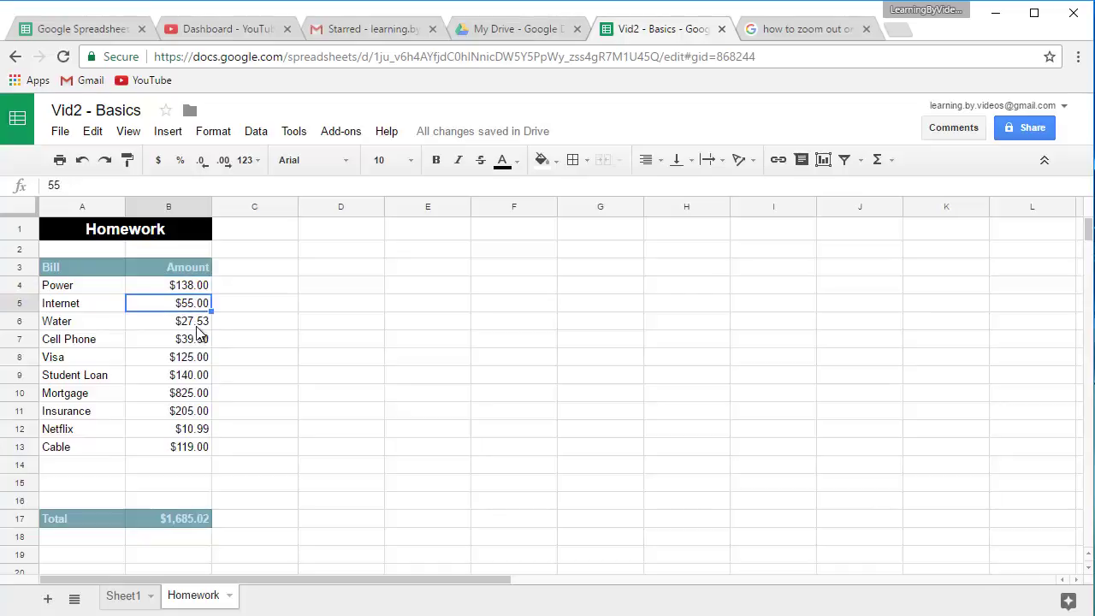
{"action": "left_click", "coordinate": [172, 518]}
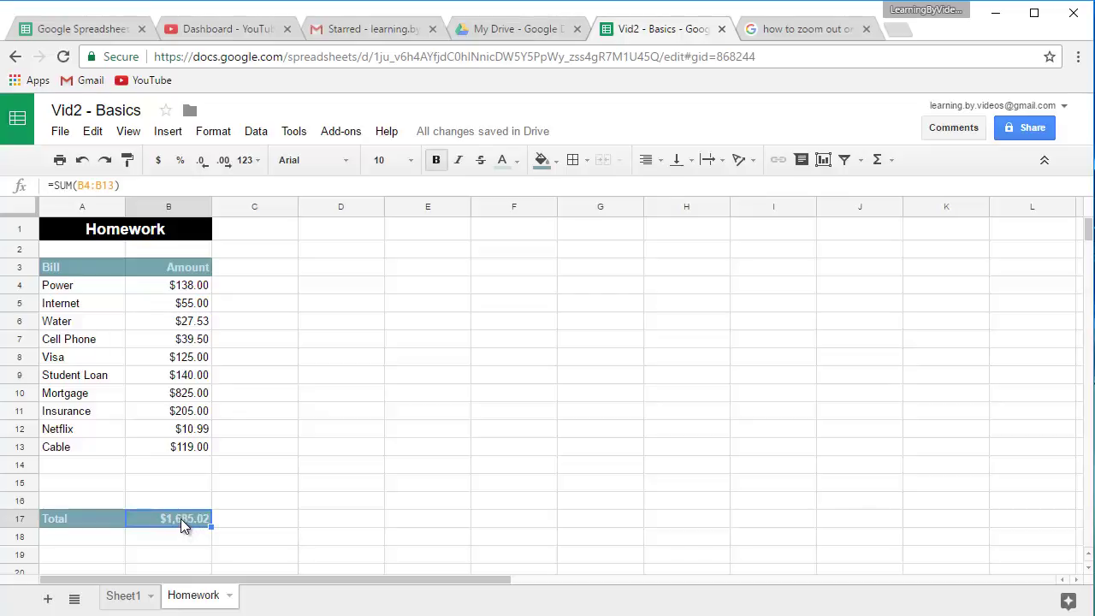
{"action": "left_click", "coordinate": [260, 295]}
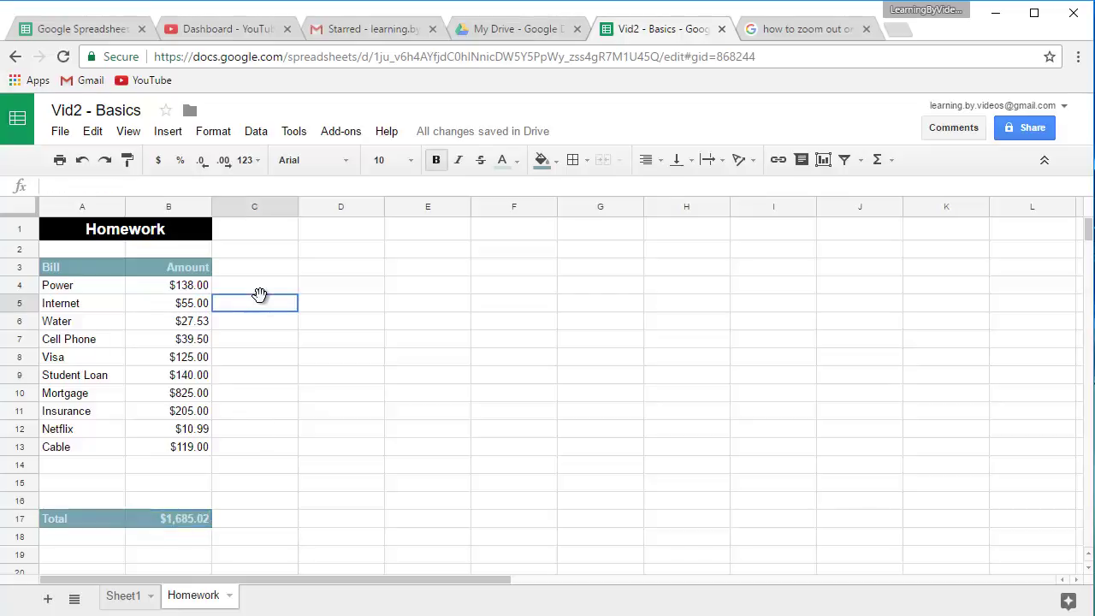